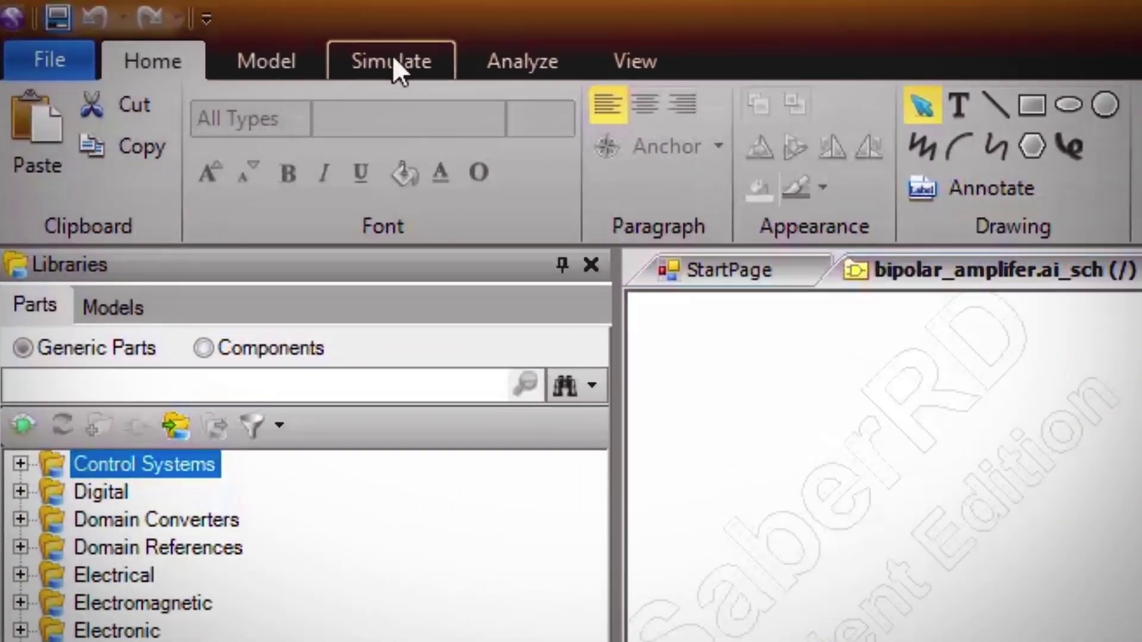
Run an Operating Point analysis on the bipolar amplifier, reporting node voltages like vb 4.609 and vc 29.89
{"action": "left_click", "coordinate": [266, 43]}
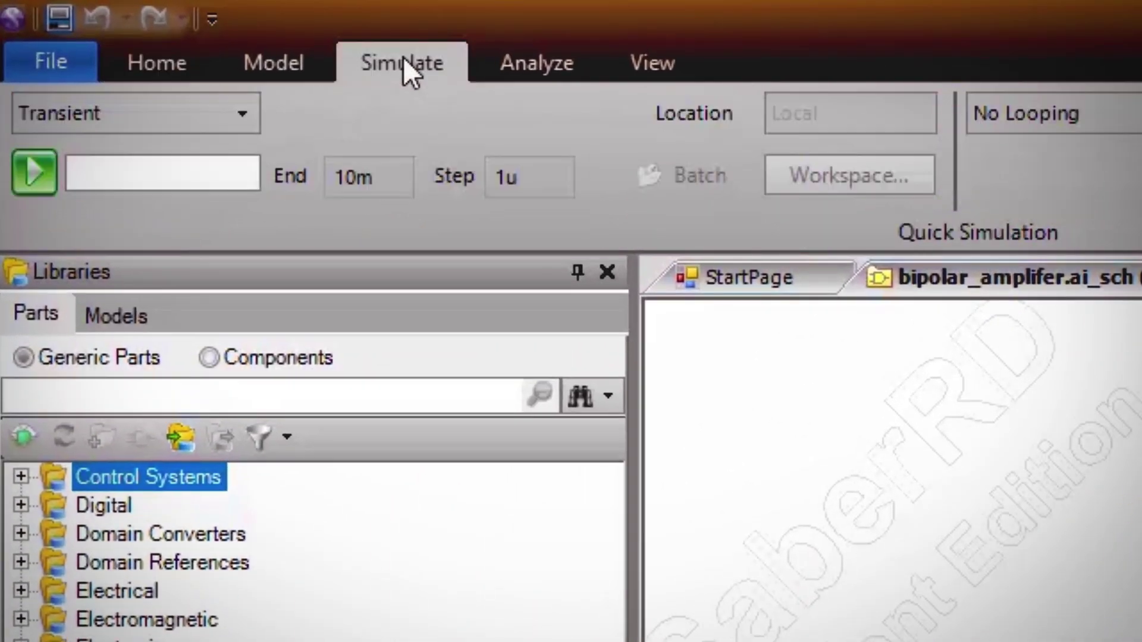
{"action": "left_click", "coordinate": [240, 113]}
{"action": "left_click", "coordinate": [194, 156]}
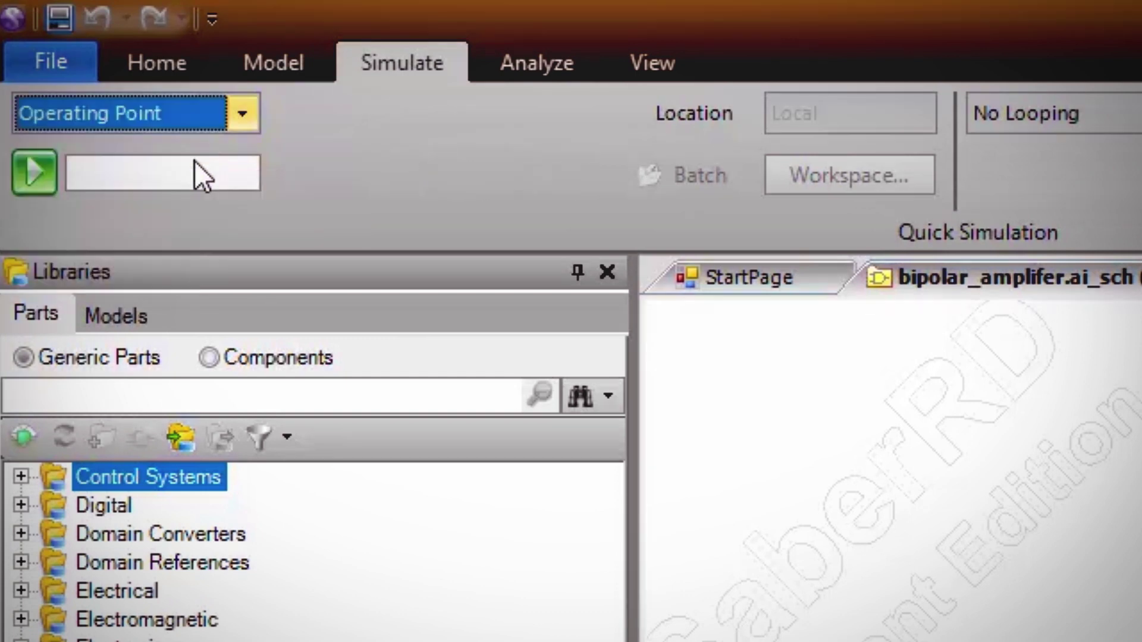
{"action": "left_click", "coordinate": [31, 159]}
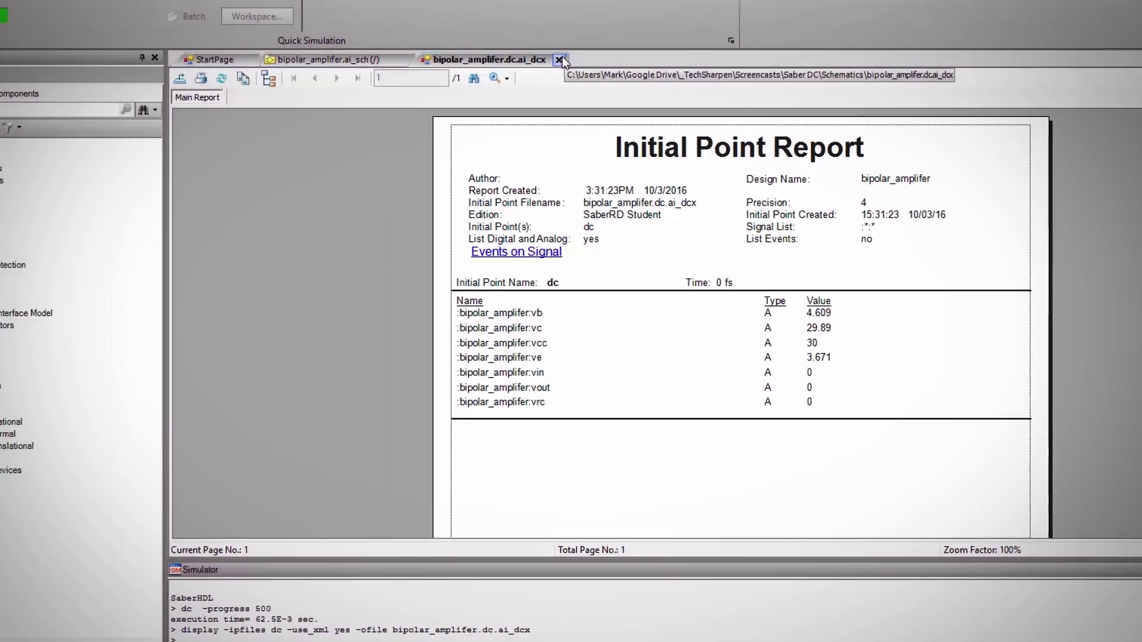
Close the report, back-annotate the schematic with all results, and hide the Across values
{"action": "left_click", "coordinate": [509, 33]}
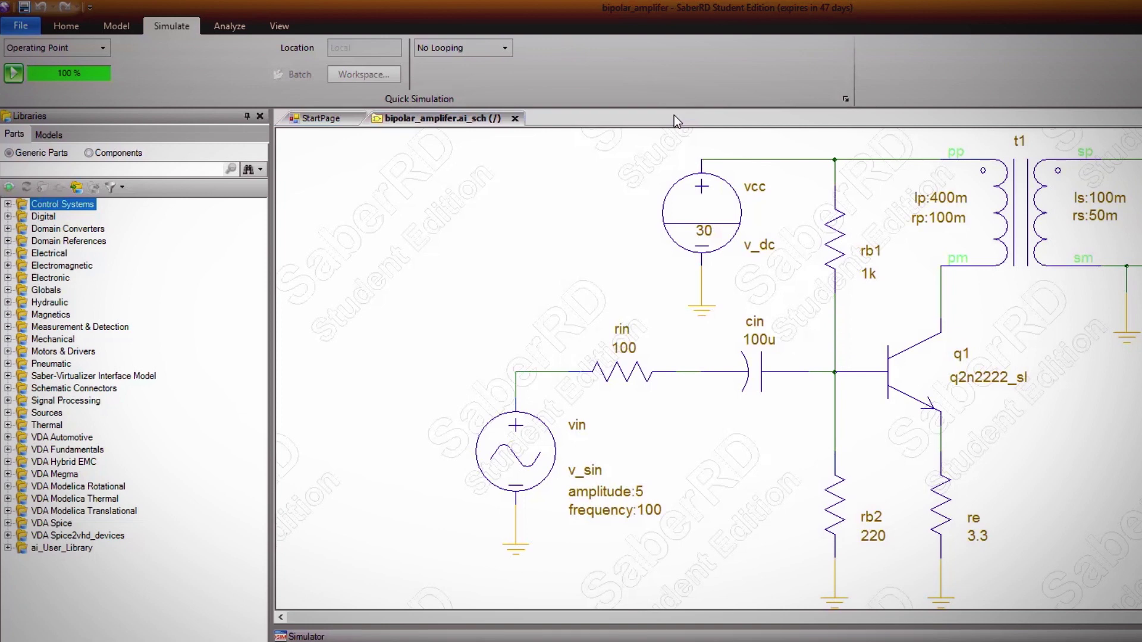
{"action": "left_click", "coordinate": [278, 25]}
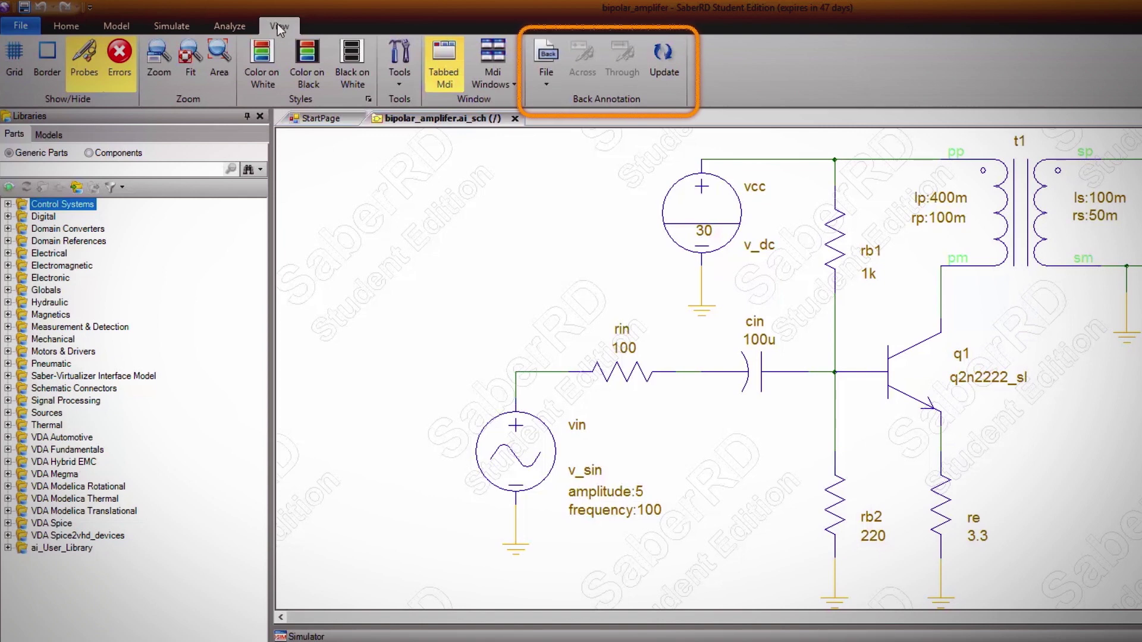
{"action": "left_click", "coordinate": [545, 84]}
{"action": "left_click", "coordinate": [540, 99]}
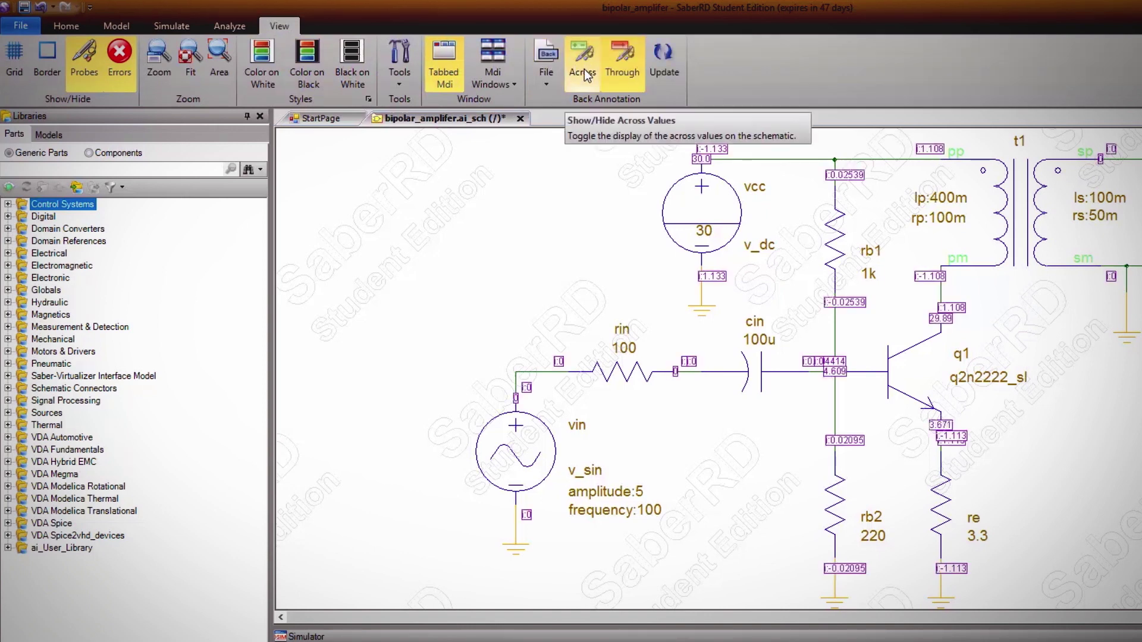
{"action": "left_click", "coordinate": [583, 70]}
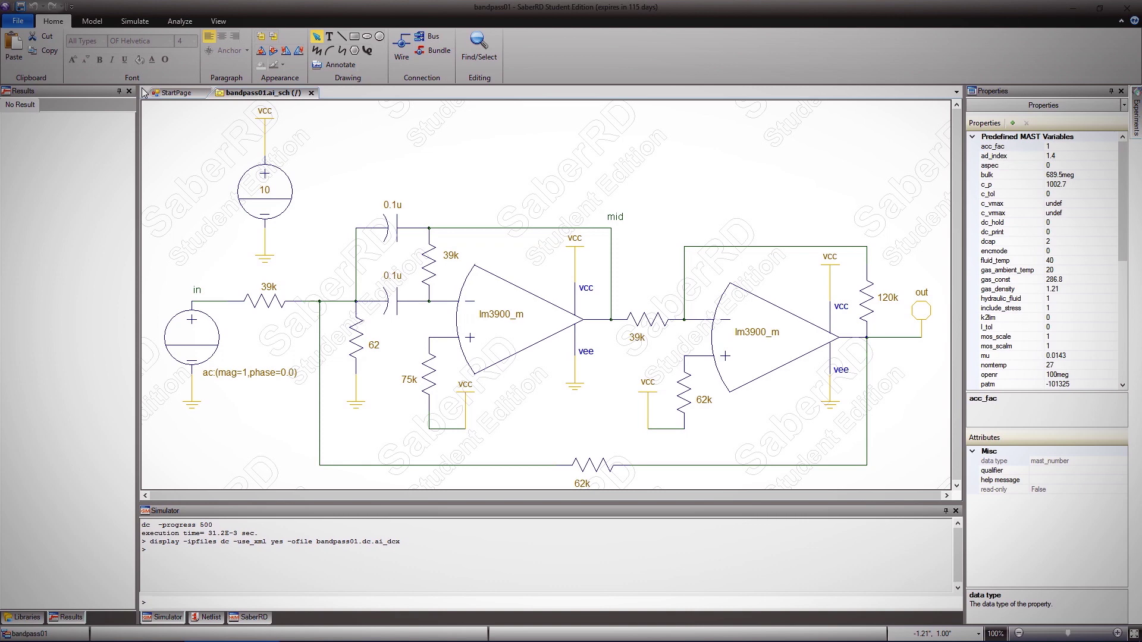
Select the bandpass01 input source to show its AC specification of mag=1, phase=0.0
{"action": "left_click", "coordinate": [175, 323]}
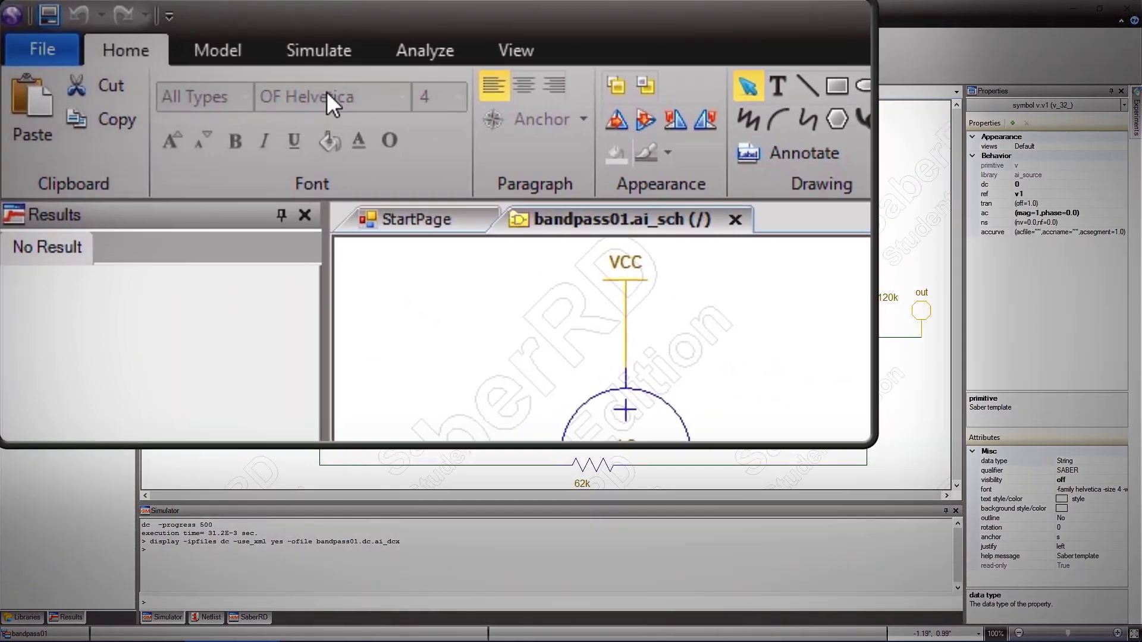
Run a Small-Signal Frequency analysis of bandpass01 from 100 to 1meg
{"action": "left_click", "coordinate": [136, 21]}
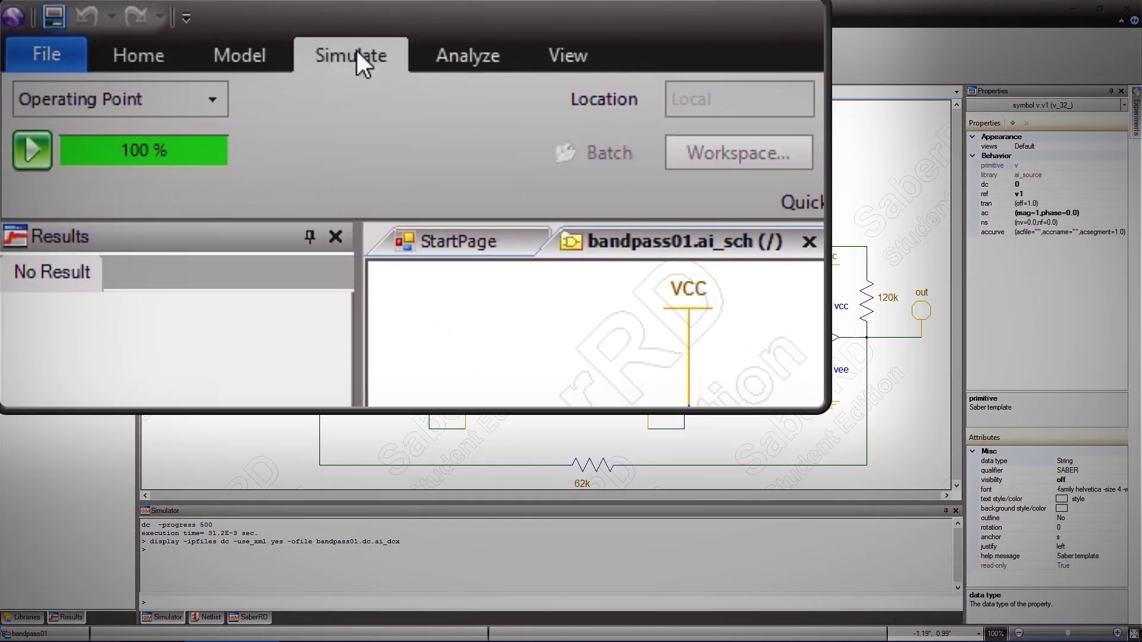
{"action": "left_click", "coordinate": [206, 103]}
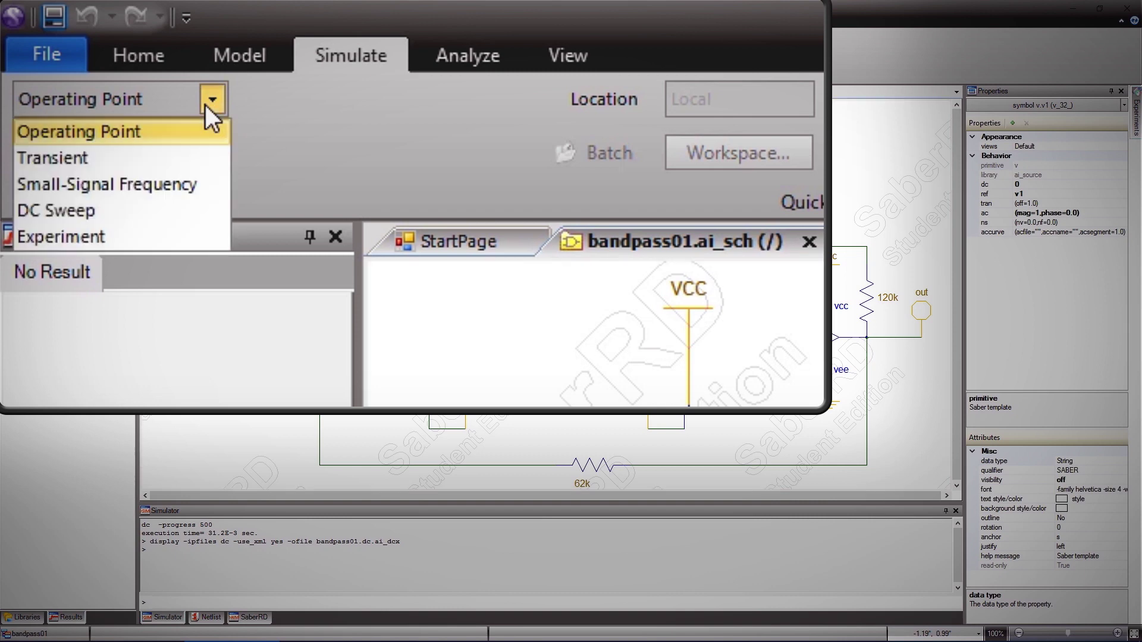
{"action": "left_click", "coordinate": [168, 192]}
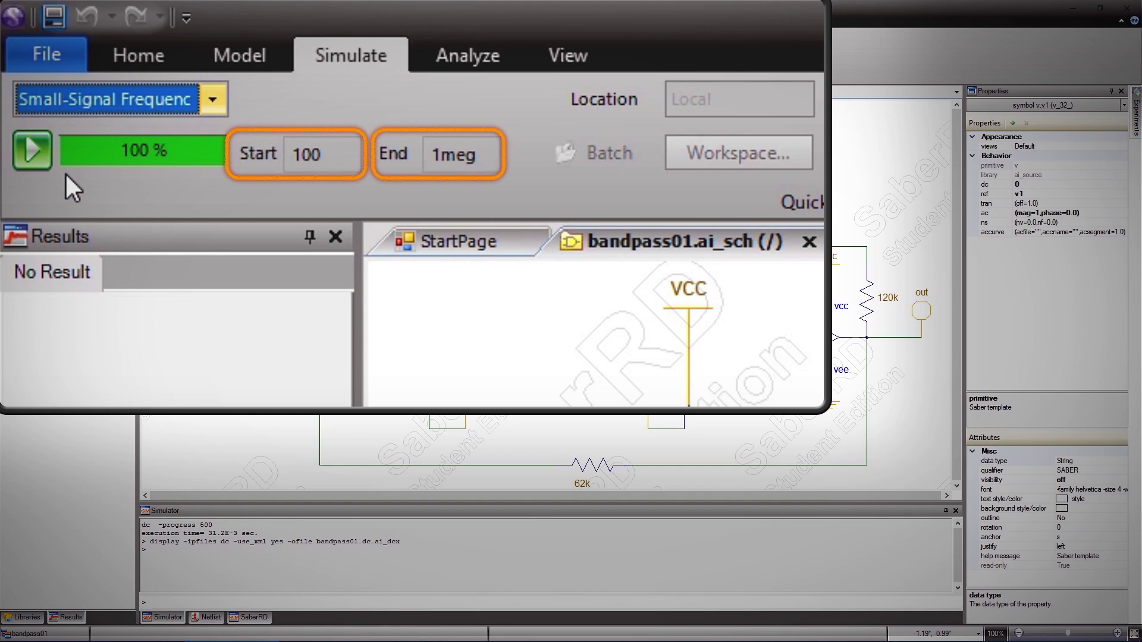
{"action": "left_click", "coordinate": [34, 148]}
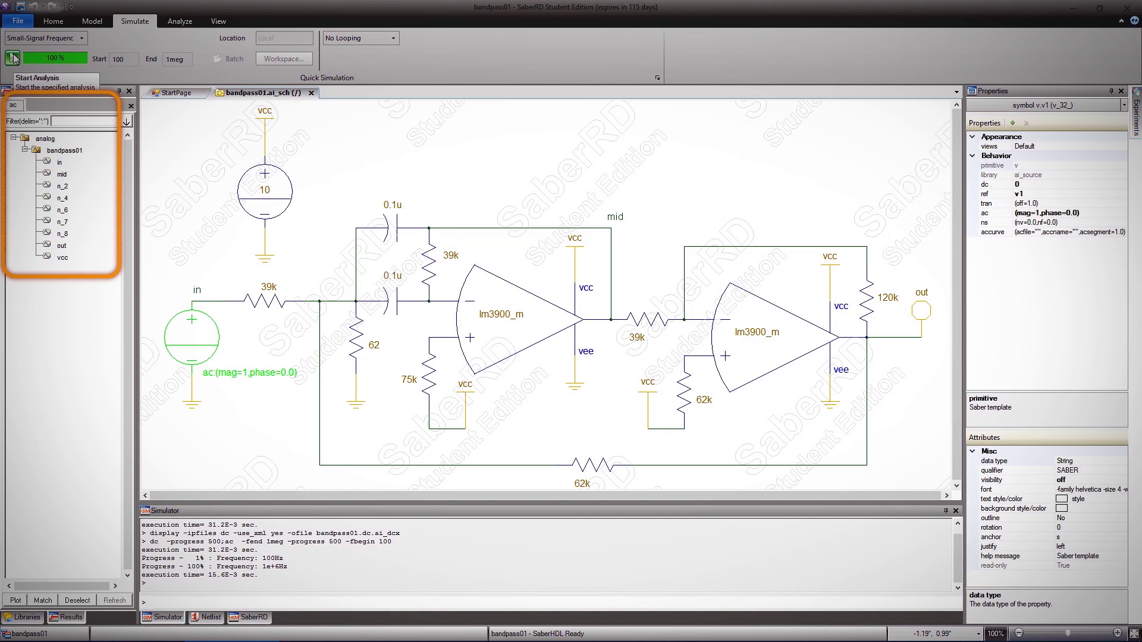
Plot dB(out) and Phase(out) in Graph2 and turn on grid lines
{"action": "double_click", "coordinate": [62, 246]}
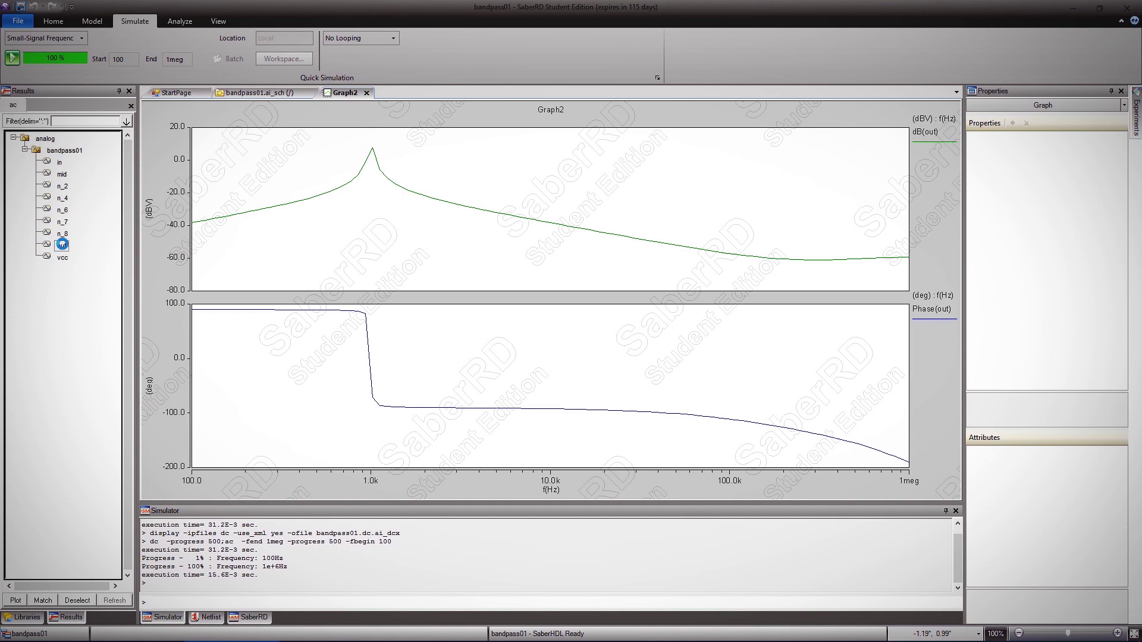
{"action": "left_click", "coordinate": [218, 21]}
{"action": "left_click", "coordinate": [13, 48]}
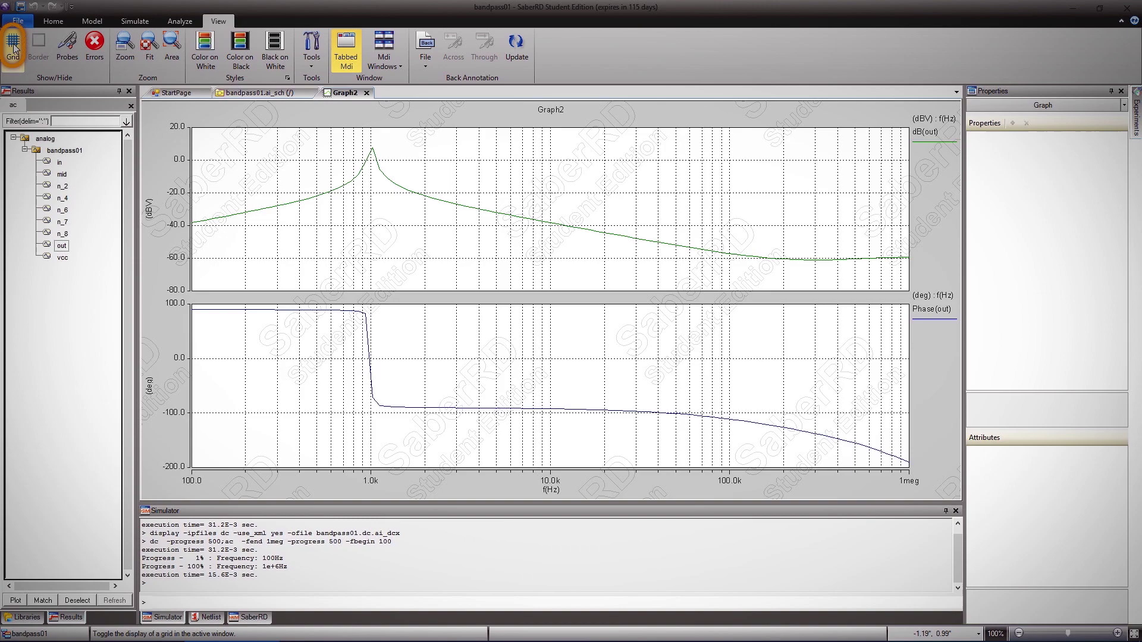
Apply a Frequency Domain Bandwidth measure to dB(out), marking 53.895 at the resonant peak
{"action": "left_click", "coordinate": [180, 20]}
{"action": "left_click", "coordinate": [20, 47]}
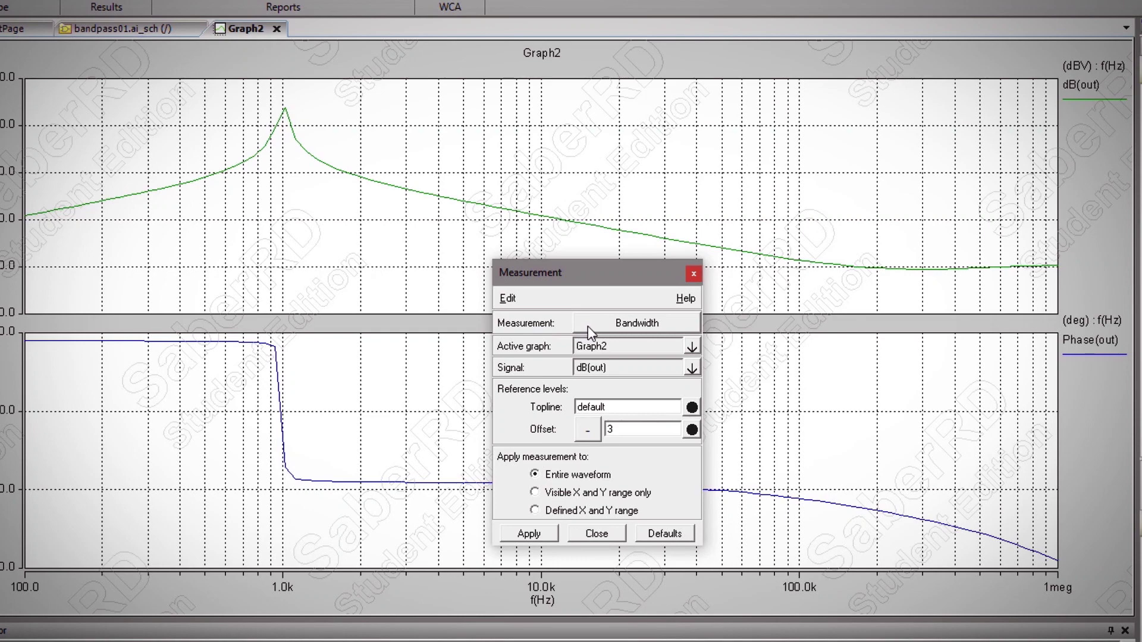
{"action": "left_click", "coordinate": [601, 326]}
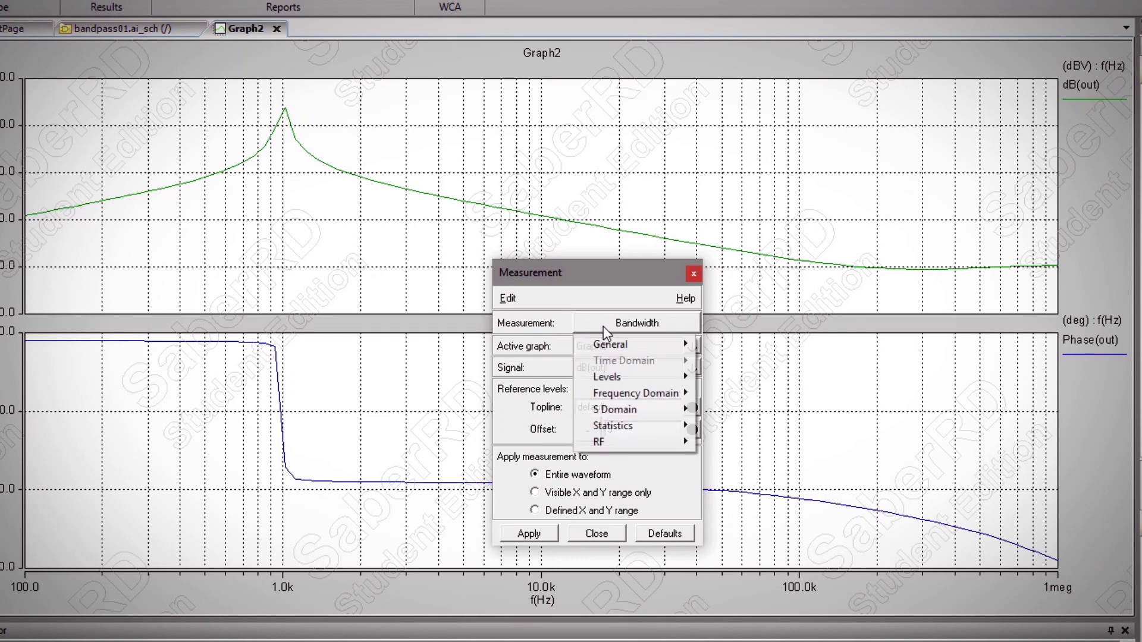
{"action": "mouse_move", "coordinate": [622, 393]}
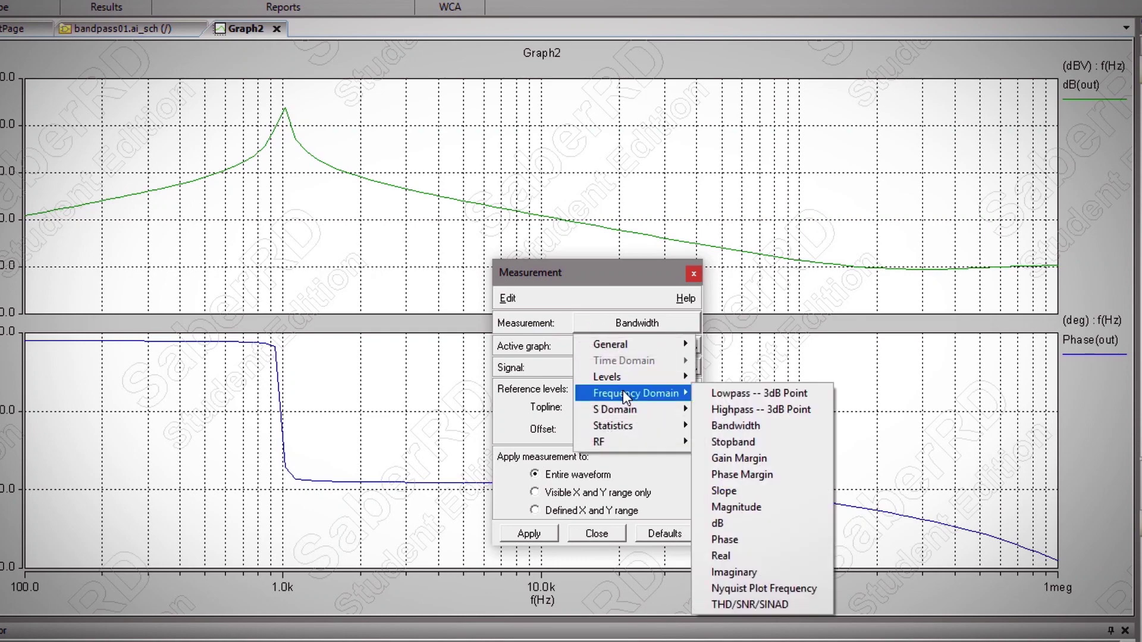
{"action": "left_click", "coordinate": [735, 426]}
{"action": "left_click", "coordinate": [529, 533]}
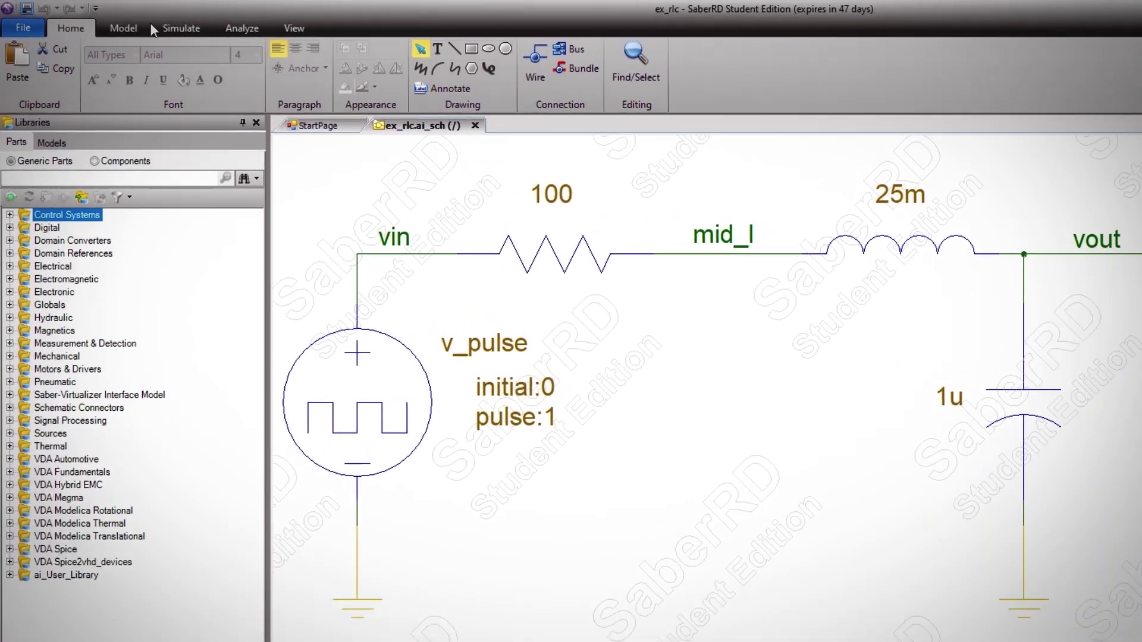
Set the quick simulation to Small-Signal Frequency, start 10 and end 10meg
{"action": "left_click", "coordinate": [134, 17]}
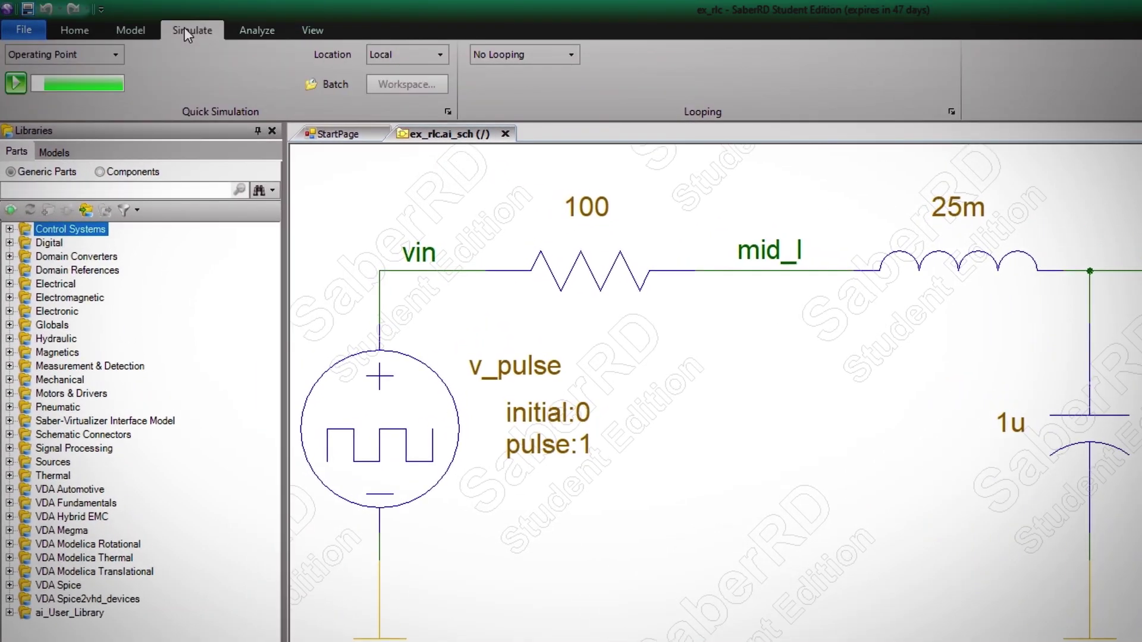
{"action": "left_click", "coordinate": [115, 54]}
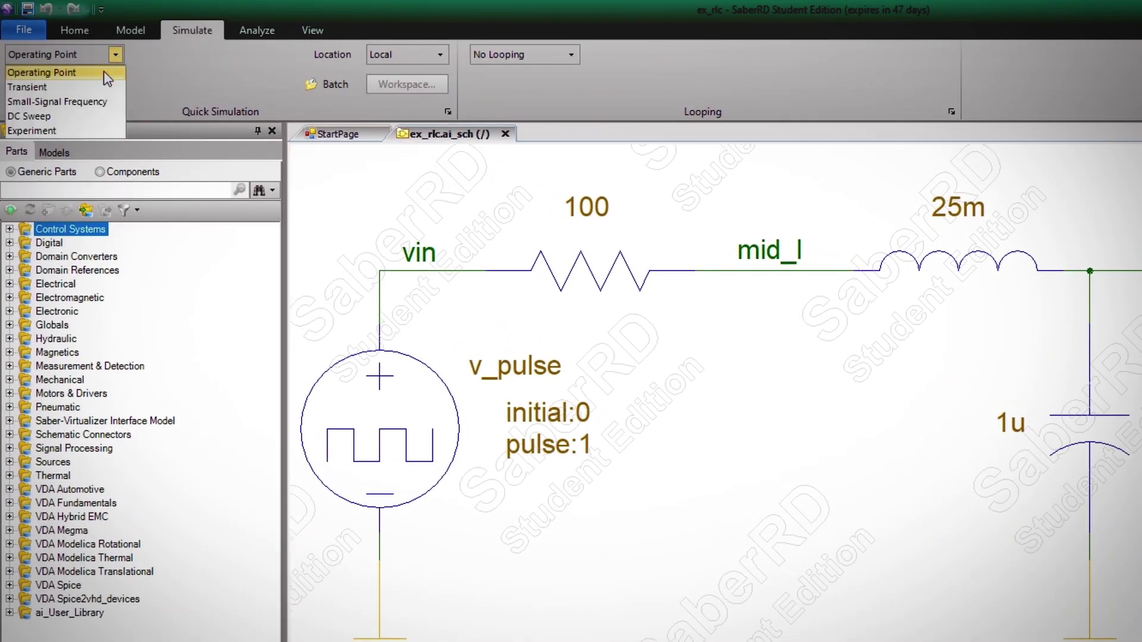
{"action": "left_click", "coordinate": [95, 98]}
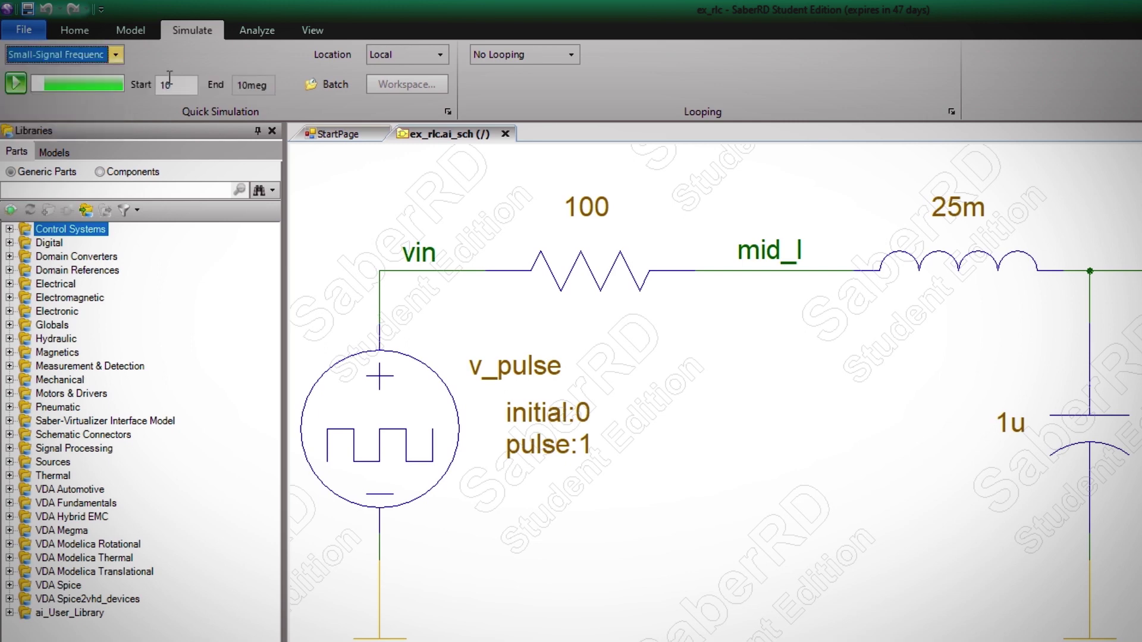
Set looping to Parameter Sweep with capacitor c.c1's capacitance c as the swept parameter
{"action": "left_click", "coordinate": [572, 54]}
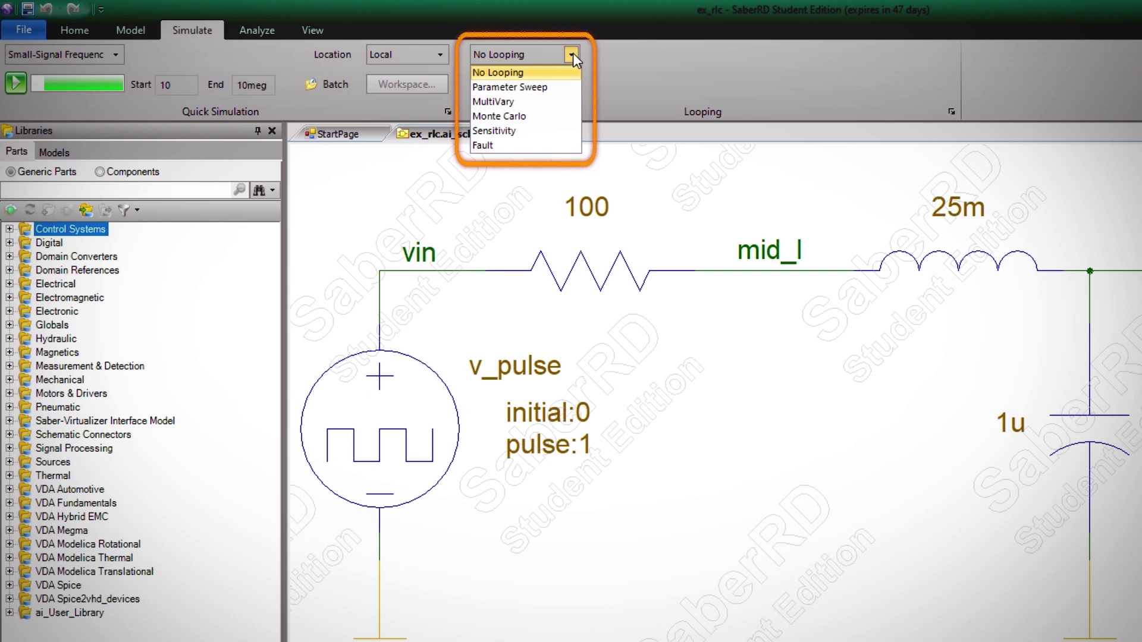
{"action": "left_click", "coordinate": [552, 86]}
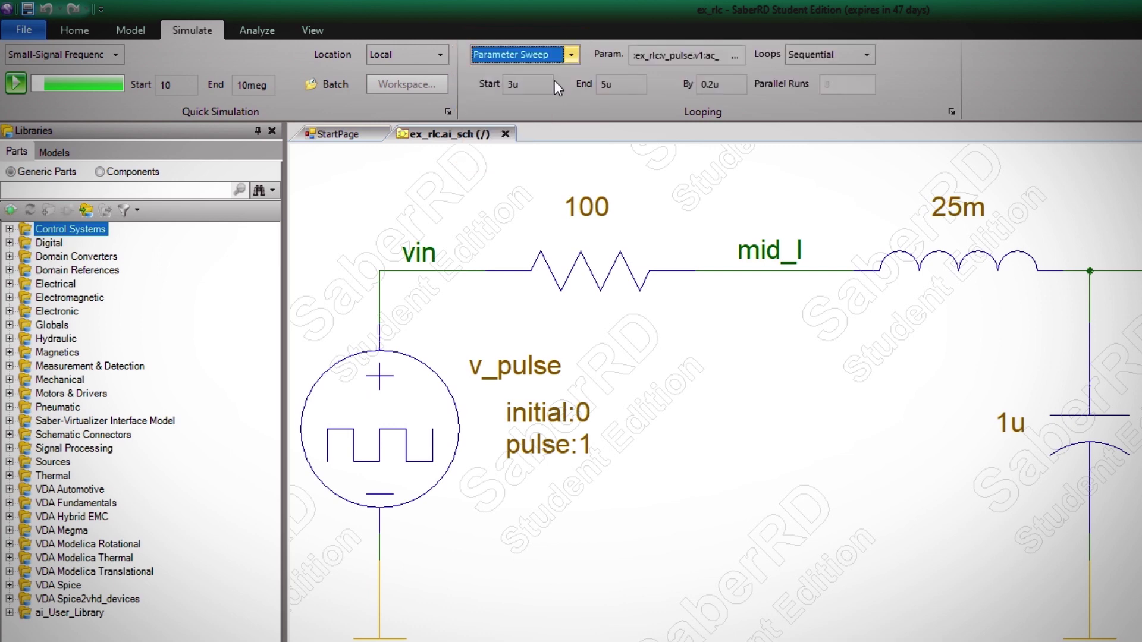
{"action": "left_click", "coordinate": [735, 57]}
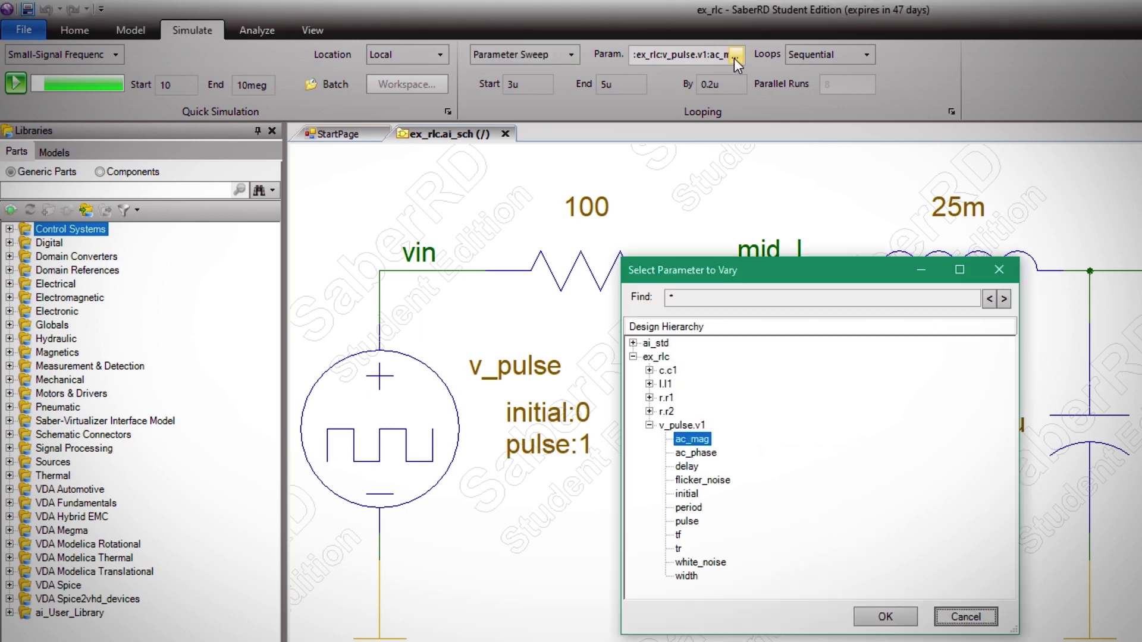
{"action": "left_click", "coordinate": [650, 370]}
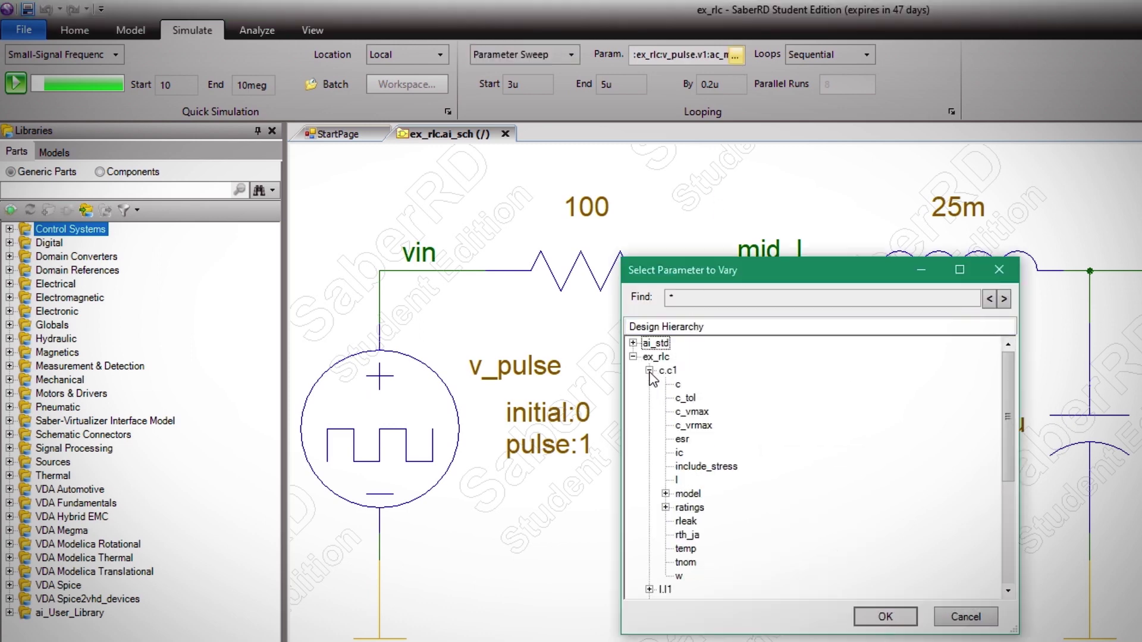
{"action": "left_click", "coordinate": [678, 387]}
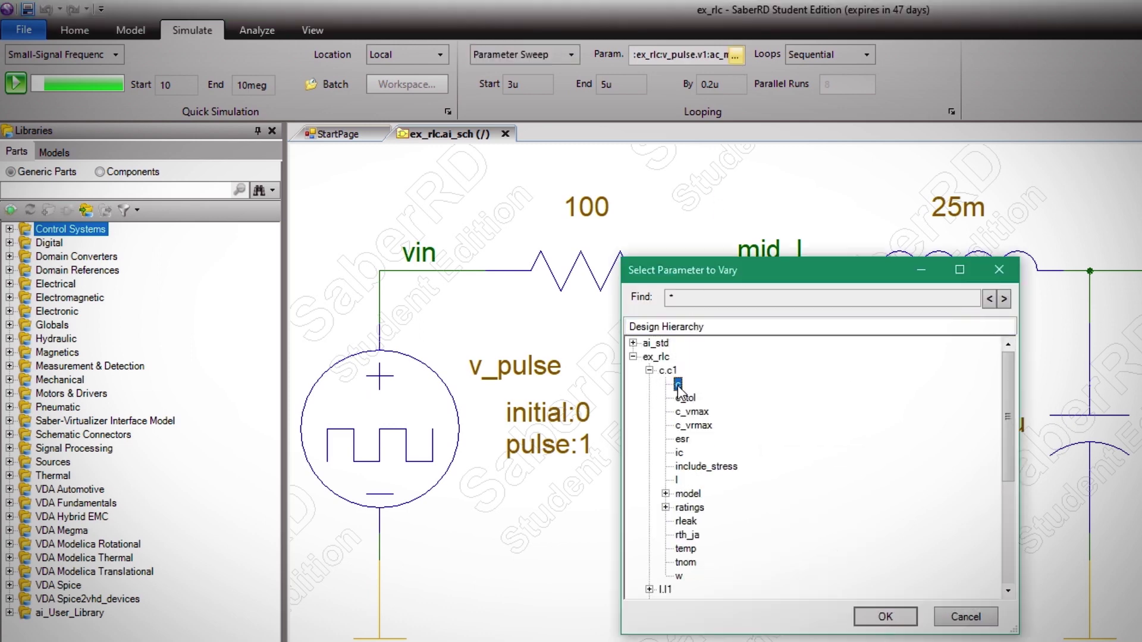
{"action": "left_click", "coordinate": [899, 621]}
Sweep the capacitance from 0.1u to 2u in 0.1u steps
{"action": "left_click", "coordinate": [529, 84]}
{"action": "type", "text": "0"}
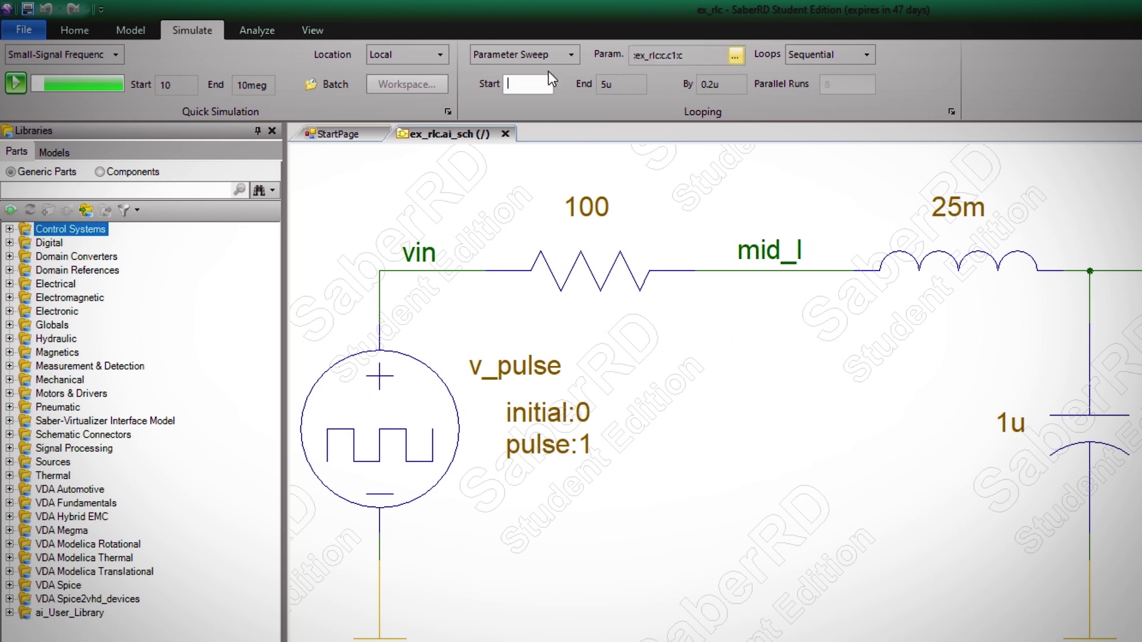
{"action": "type", "text": ".1u"}
{"action": "left_click", "coordinate": [622, 84]}
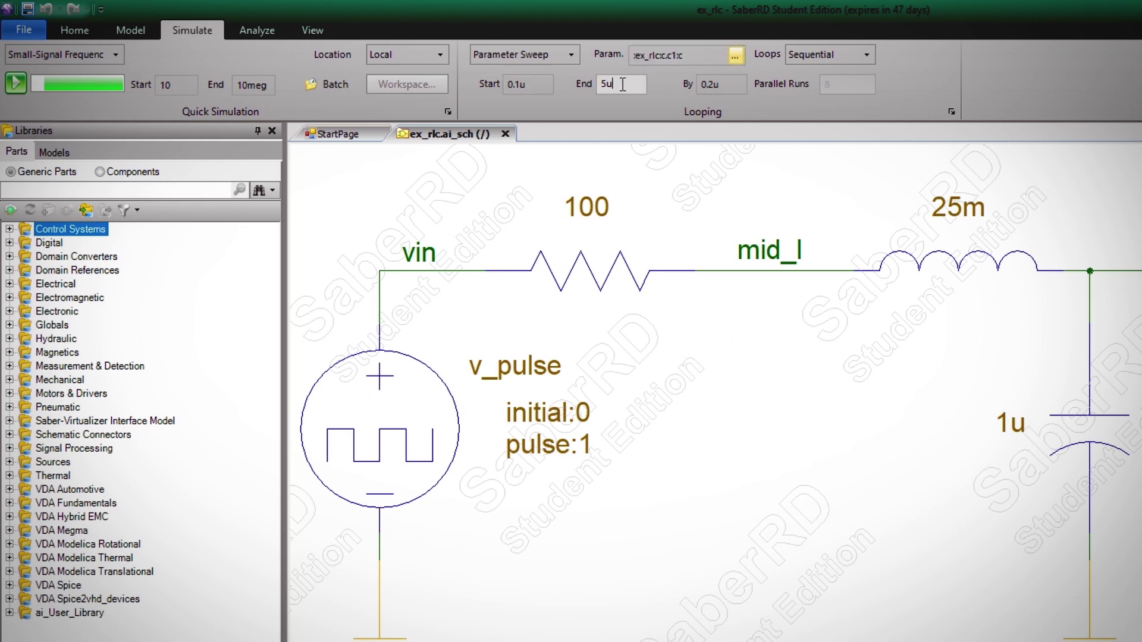
{"action": "key", "text": "BackSpace"}
{"action": "key", "text": "BackSpace"}
{"action": "type", "text": "2u"}
{"action": "left_click", "coordinate": [723, 84]}
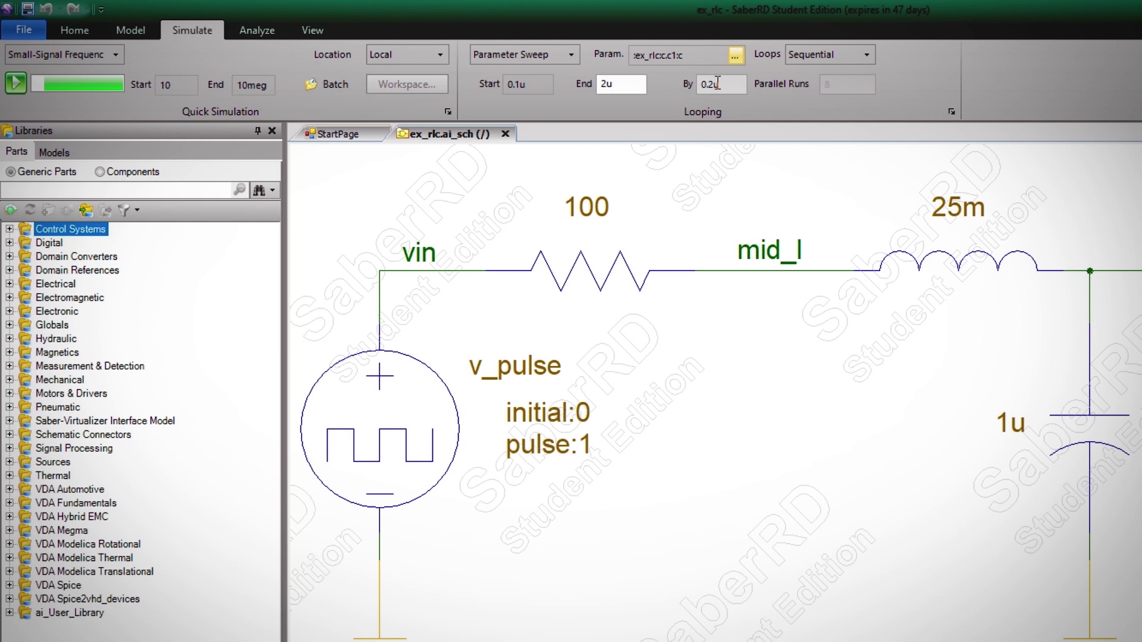
{"action": "key", "text": "BackSpace"}
{"action": "key", "text": "BackSpace"}
{"action": "key", "text": "BackSpace"}
{"action": "key", "text": "BackSpace"}
{"action": "type", "text": "0.1u"}
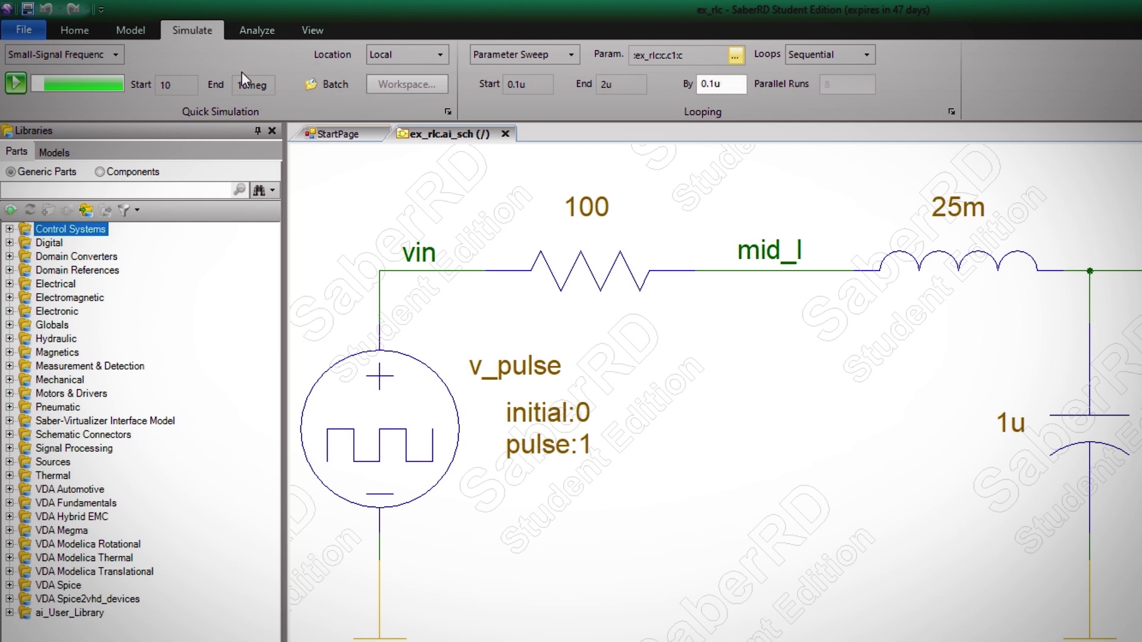
Change the frequency analysis start value to 1
{"action": "left_click", "coordinate": [187, 84]}
{"action": "key", "text": "BackSpace"}
{"action": "left_click", "coordinate": [269, 84]}
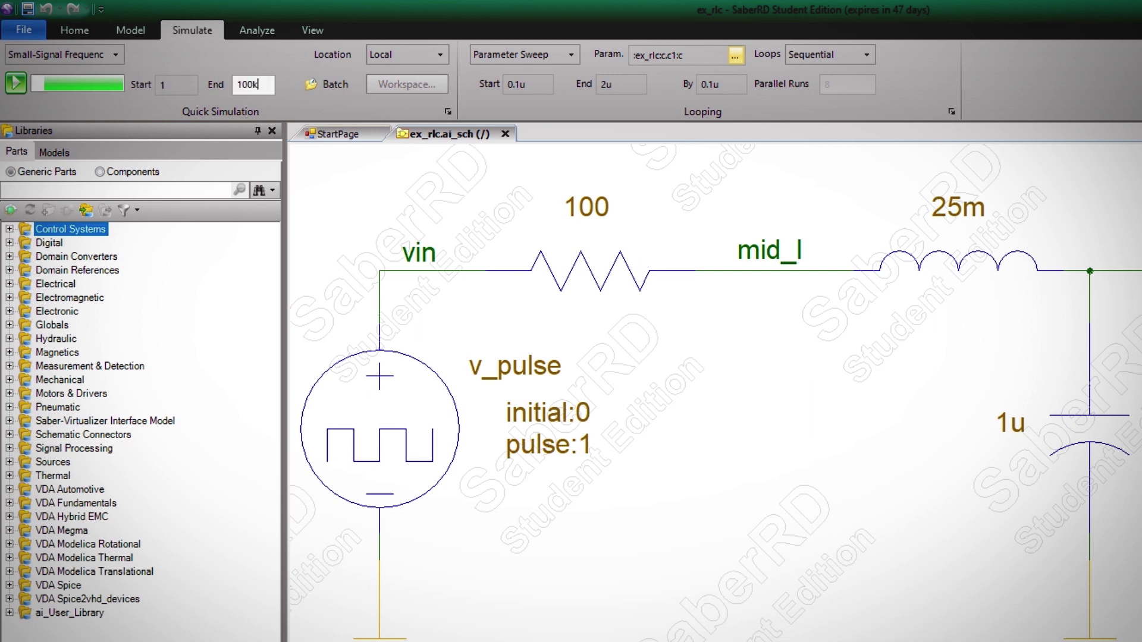
Run the 20-run capacitor sweep and plot the family of vout dB and phase curves
{"action": "left_click", "coordinate": [15, 83]}
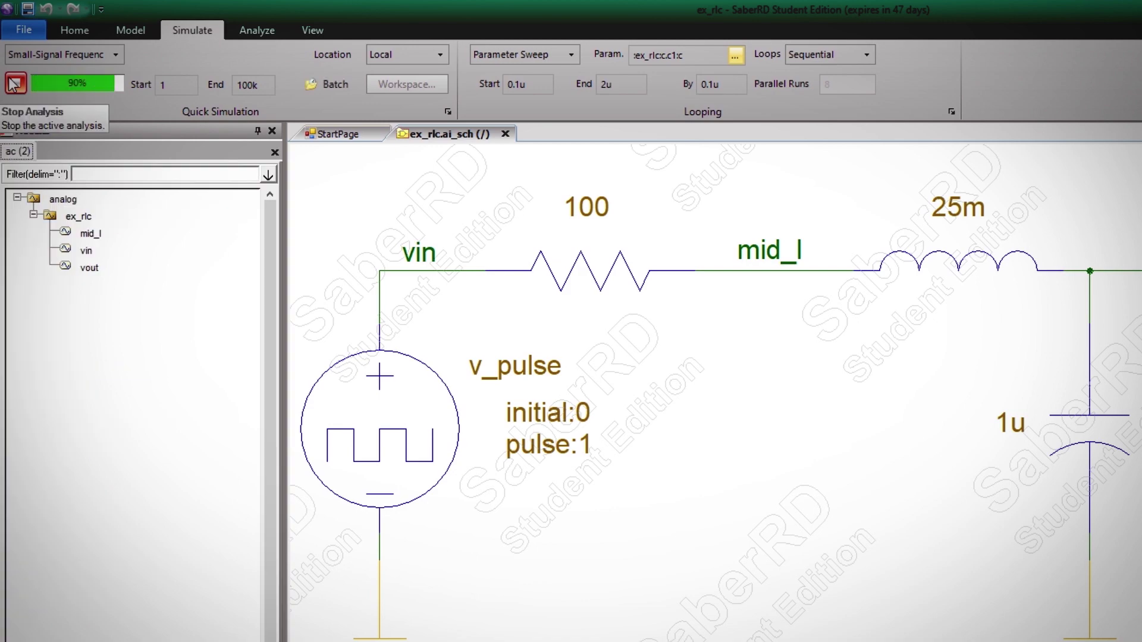
{"action": "double_click", "coordinate": [90, 269]}
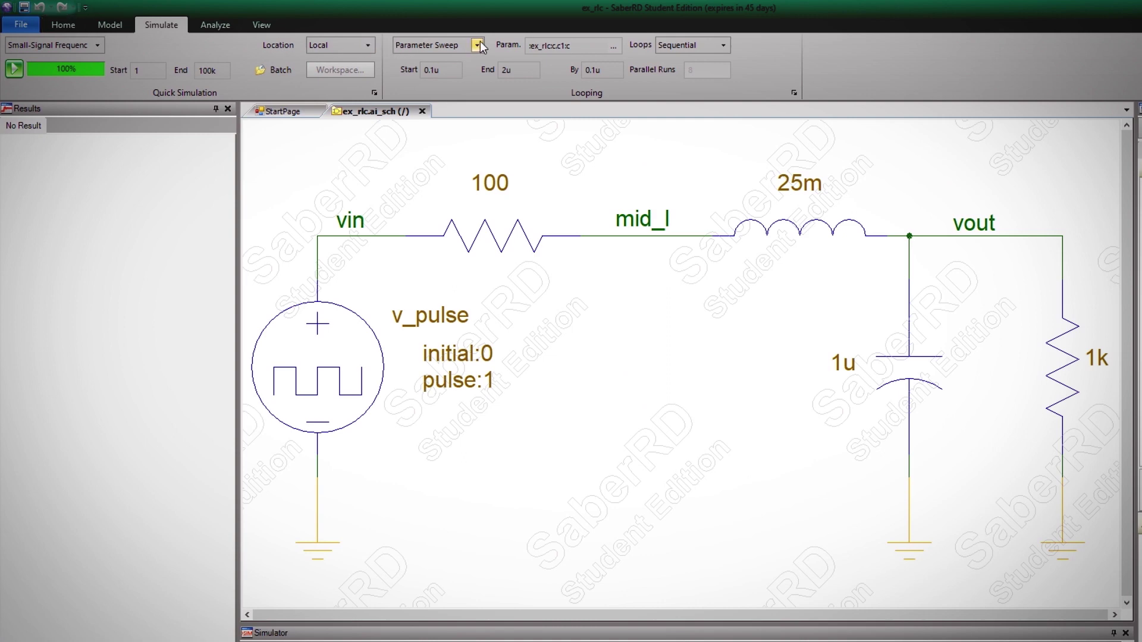
Switch looping to MultiVary and create a new MultiVary set named divider
{"action": "left_click", "coordinate": [478, 46]}
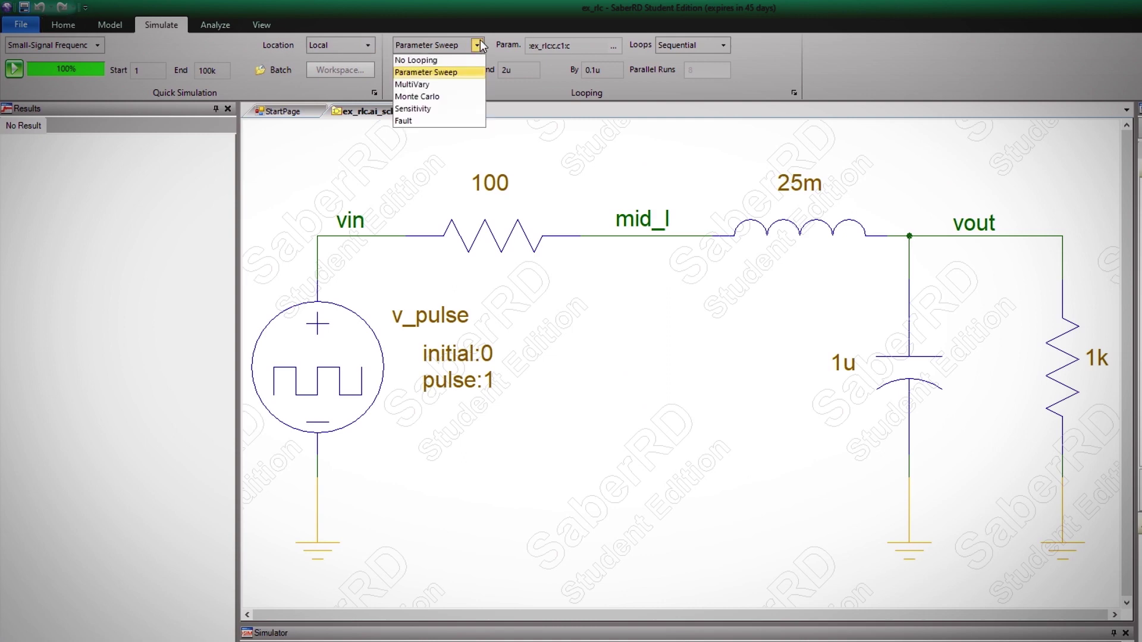
{"action": "left_click", "coordinate": [467, 86]}
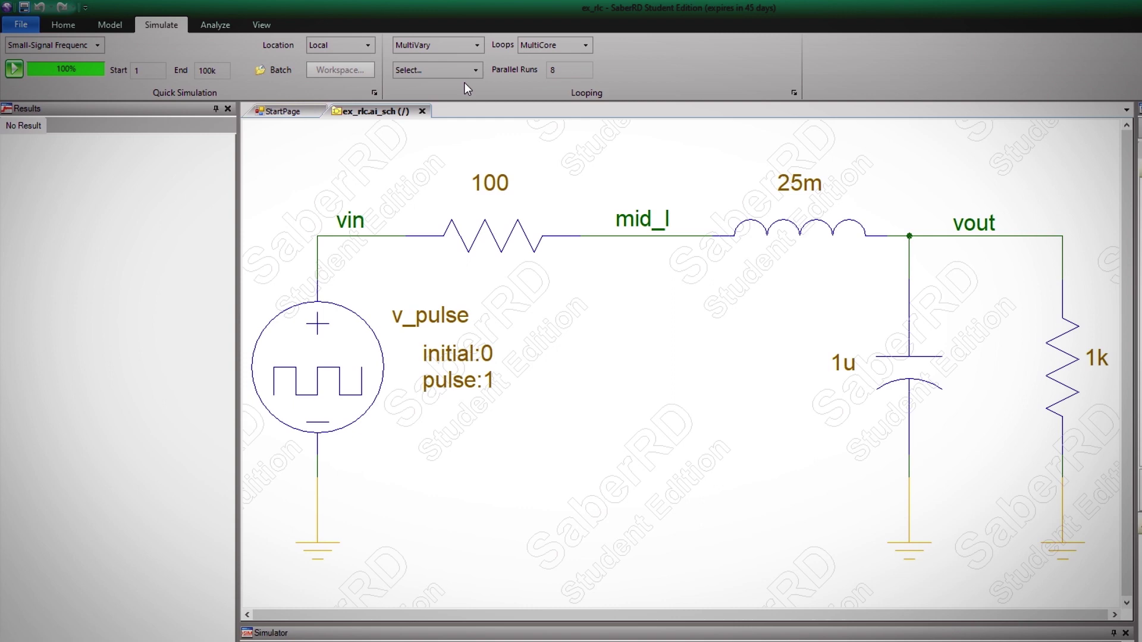
{"action": "left_click", "coordinate": [475, 69]}
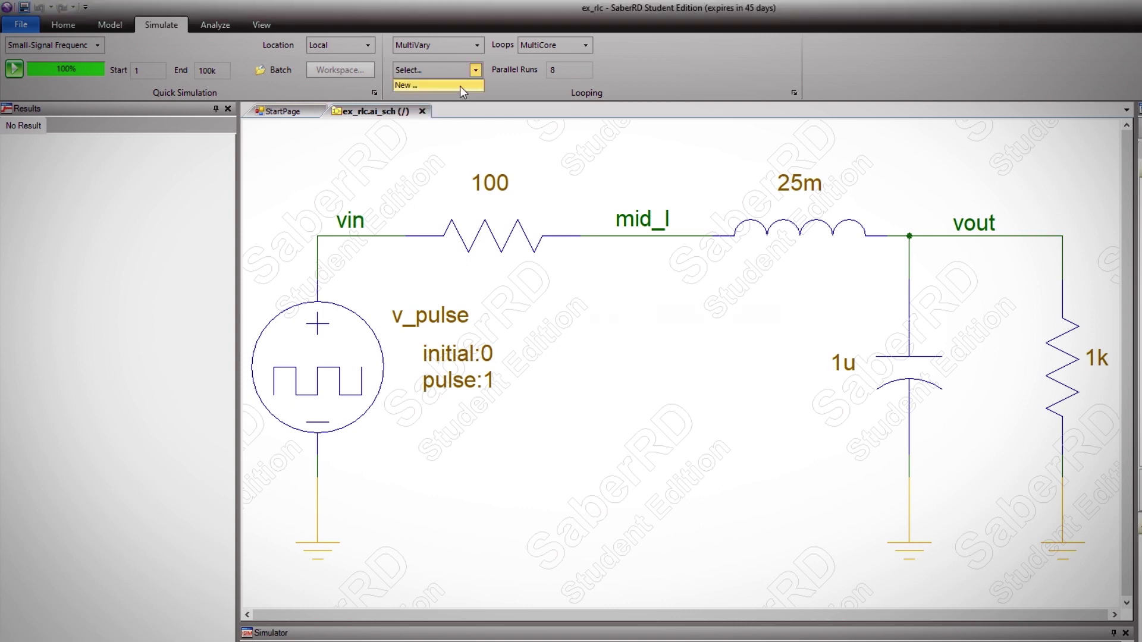
{"action": "left_click", "coordinate": [459, 85]}
{"action": "type", "text": "divider"}
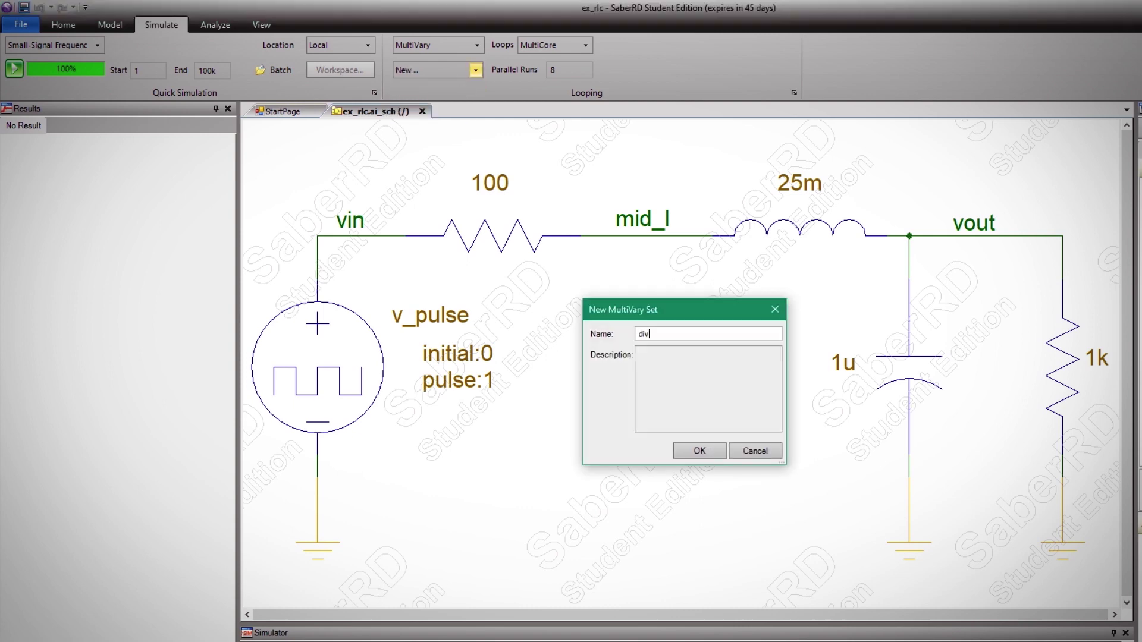
{"action": "left_click", "coordinate": [700, 451]}
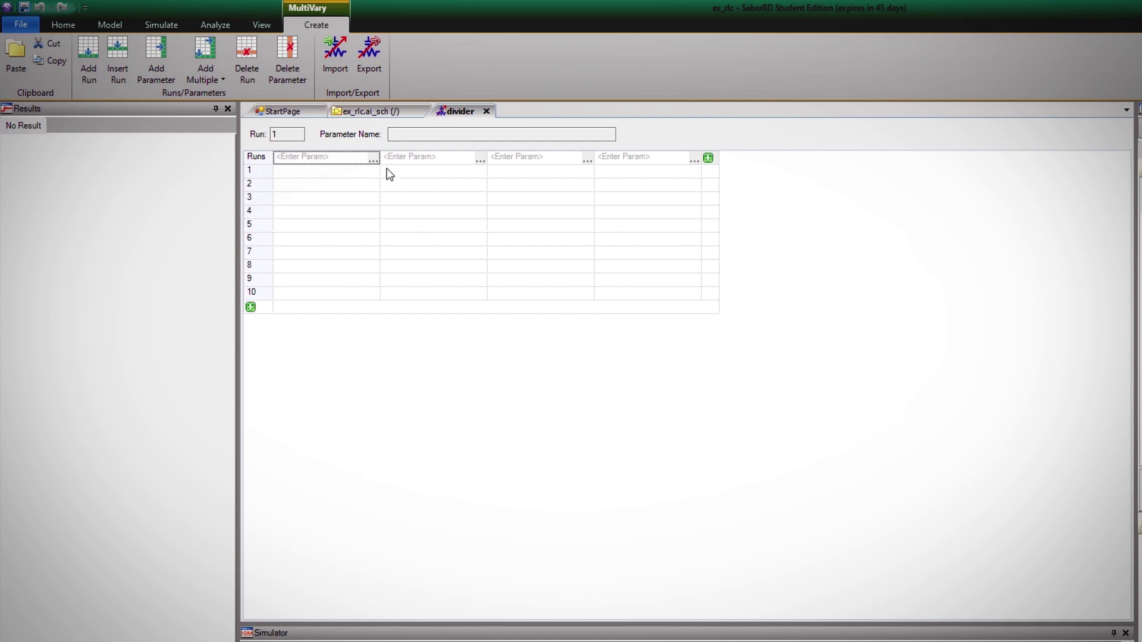
Set the two varied-parameter columns to r.r1 rnom and r.r2 rnom
{"action": "left_click", "coordinate": [374, 161]}
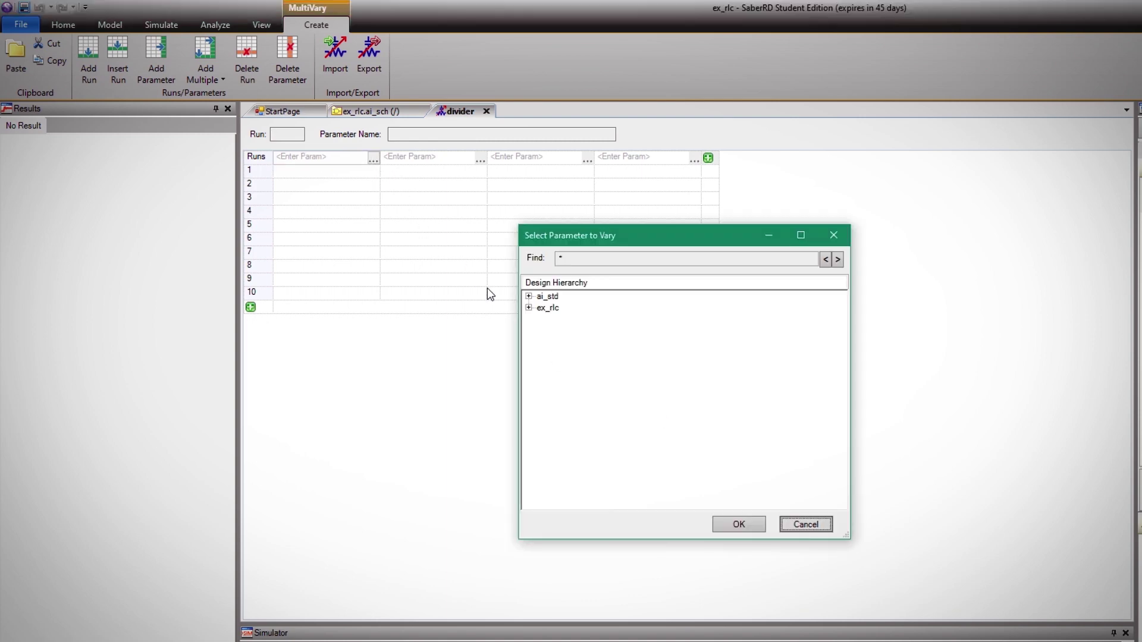
{"action": "left_click", "coordinate": [528, 308]}
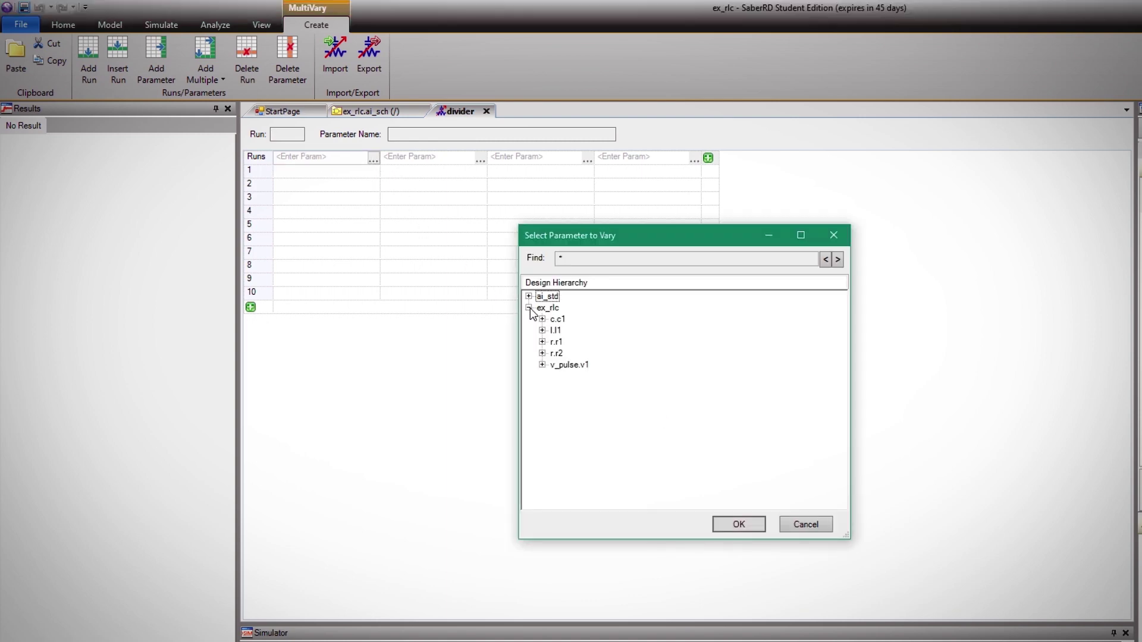
{"action": "left_click", "coordinate": [543, 342]}
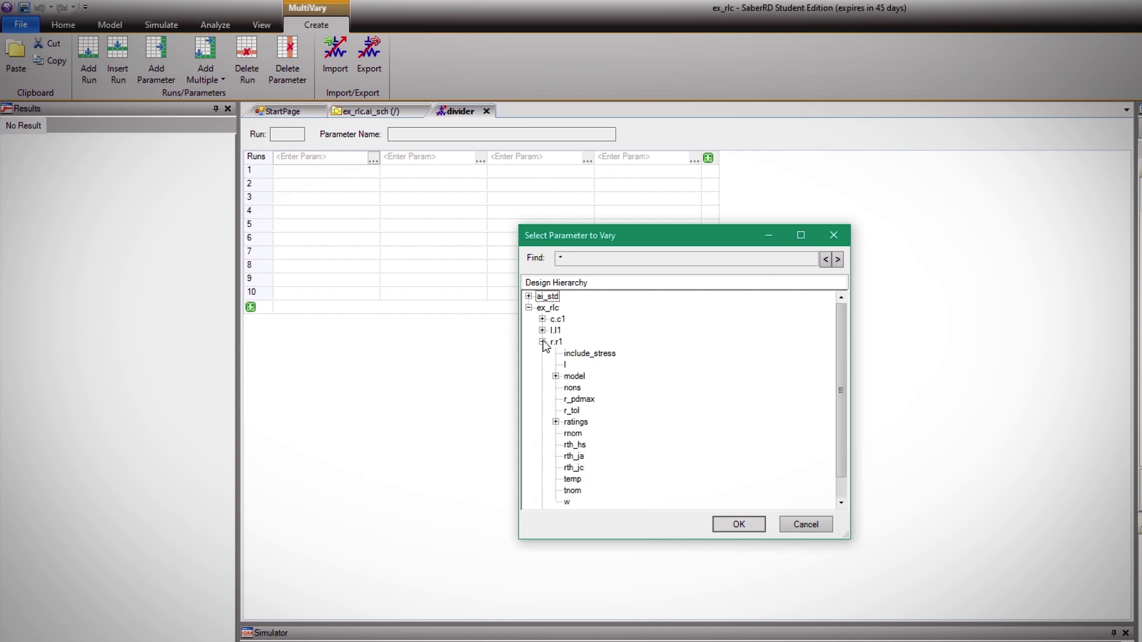
{"action": "left_click", "coordinate": [574, 433]}
{"action": "left_click", "coordinate": [738, 525]}
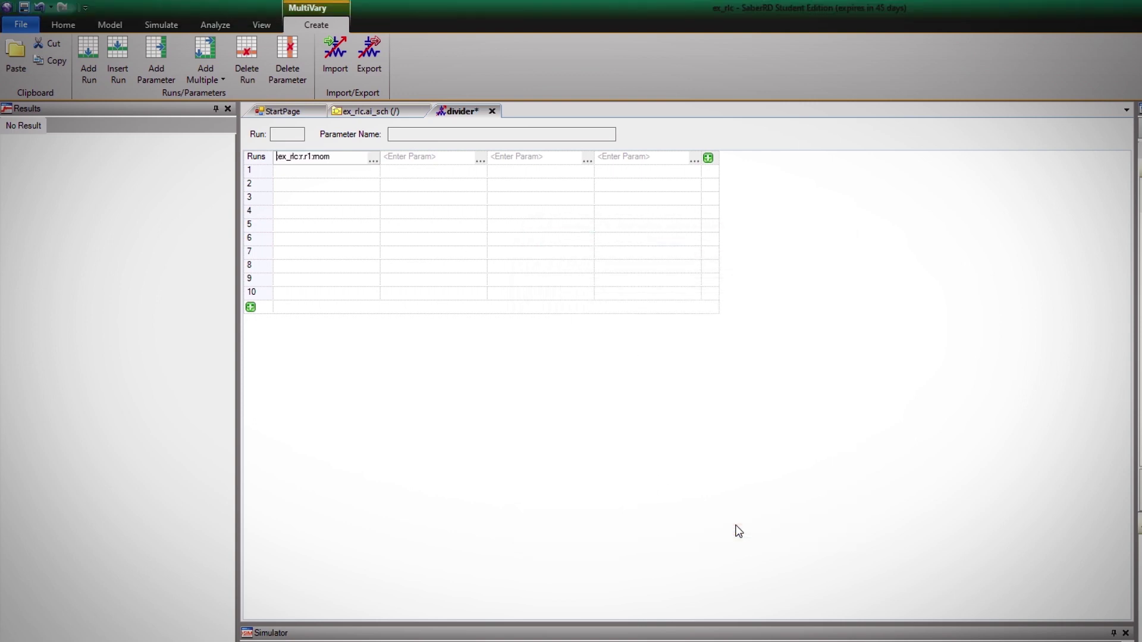
{"action": "left_click", "coordinate": [481, 161]}
{"action": "left_click", "coordinate": [529, 308]}
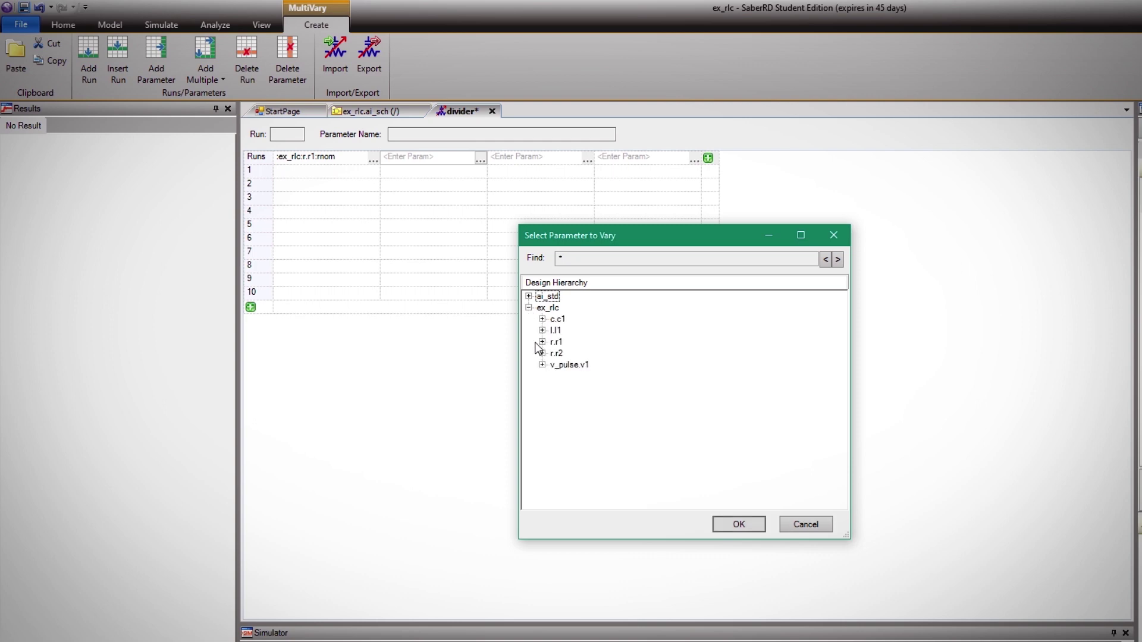
{"action": "left_click", "coordinate": [543, 353]}
{"action": "left_click", "coordinate": [573, 445]}
{"action": "left_click", "coordinate": [737, 523]}
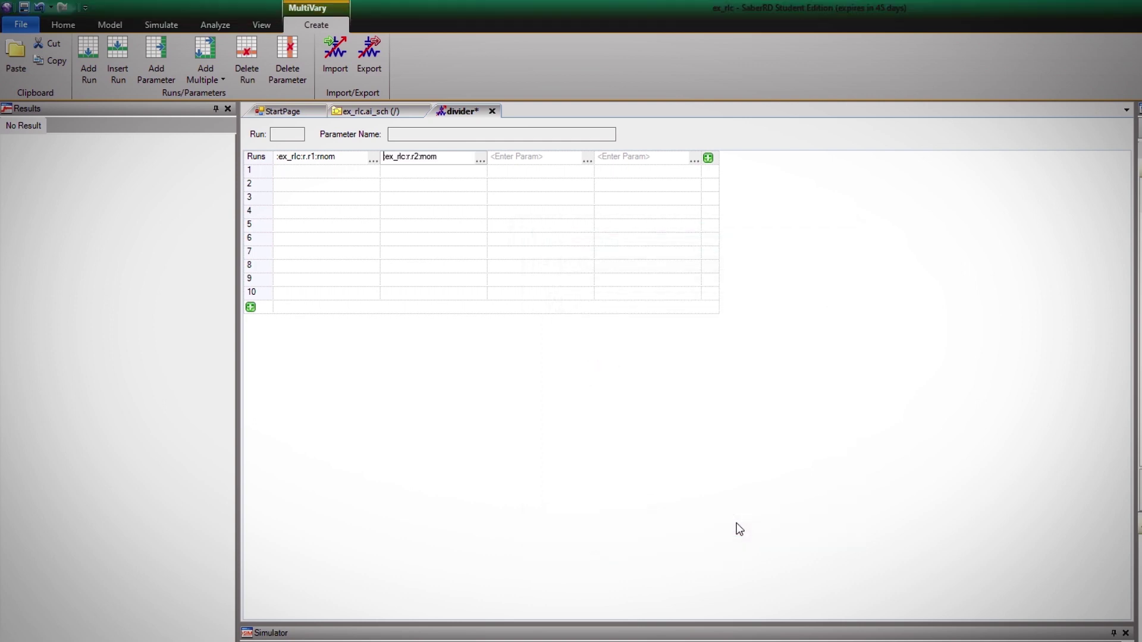
Enter the first runs, pairing r1 values 100 and 200 with r2 1000
{"action": "left_click", "coordinate": [326, 170]}
{"action": "type", "text": "100"}
{"action": "key", "text": "Tab"}
{"action": "type", "text": "1000"}
{"action": "left_click", "coordinate": [306, 184]}
{"action": "type", "text": "200"}
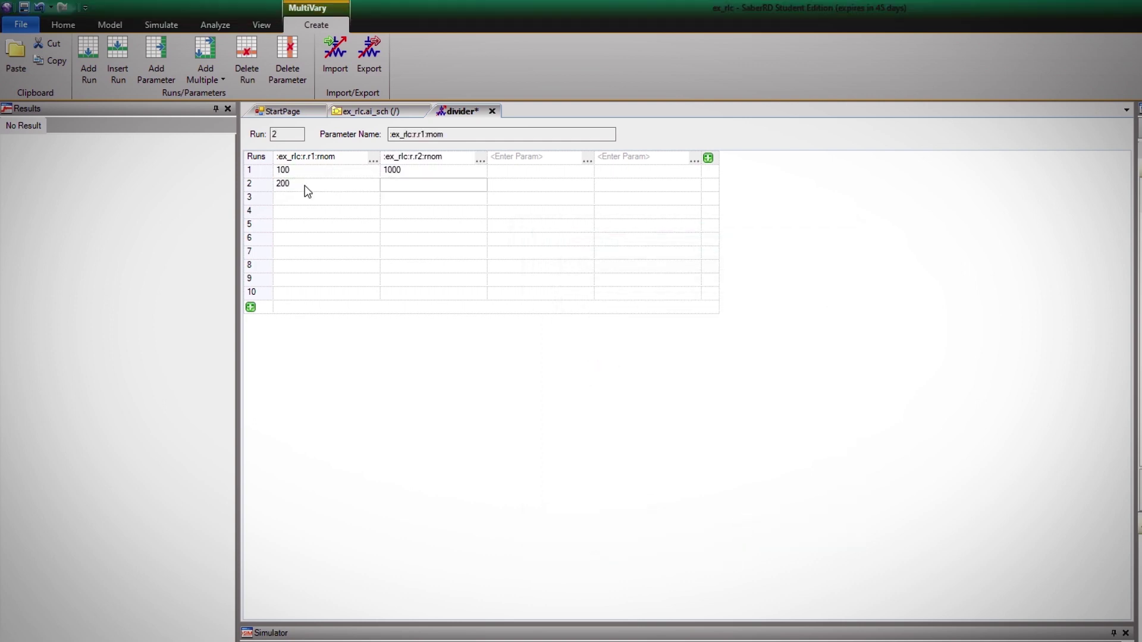
{"action": "key", "text": "Tab"}
{"action": "type", "text": "1000"}
{"action": "key", "text": "Tab"}
{"action": "type", "text": "1000"}
Enter the remaining runs: r1 100, 200 and 300, each with r2 2000
{"action": "left_click", "coordinate": [281, 210]}
{"action": "type", "text": "100\t2000"}
{"action": "left_click", "coordinate": [281, 224]}
{"action": "type", "text": "200\t2000"}
{"action": "left_click", "coordinate": [283, 238]}
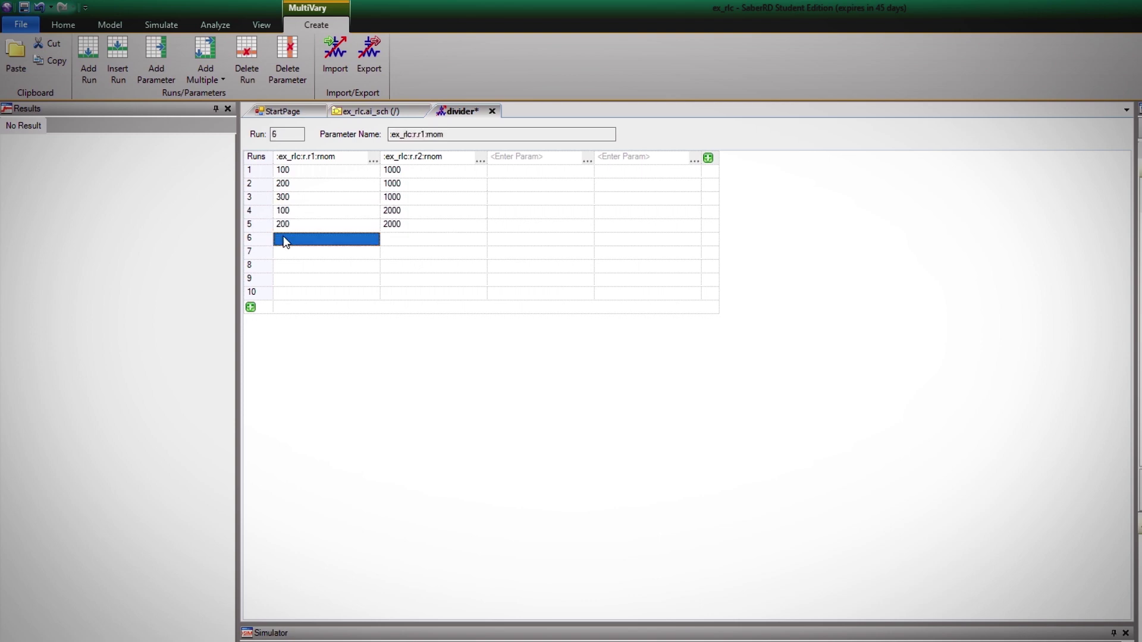
{"action": "type", "text": "300\t2000"}
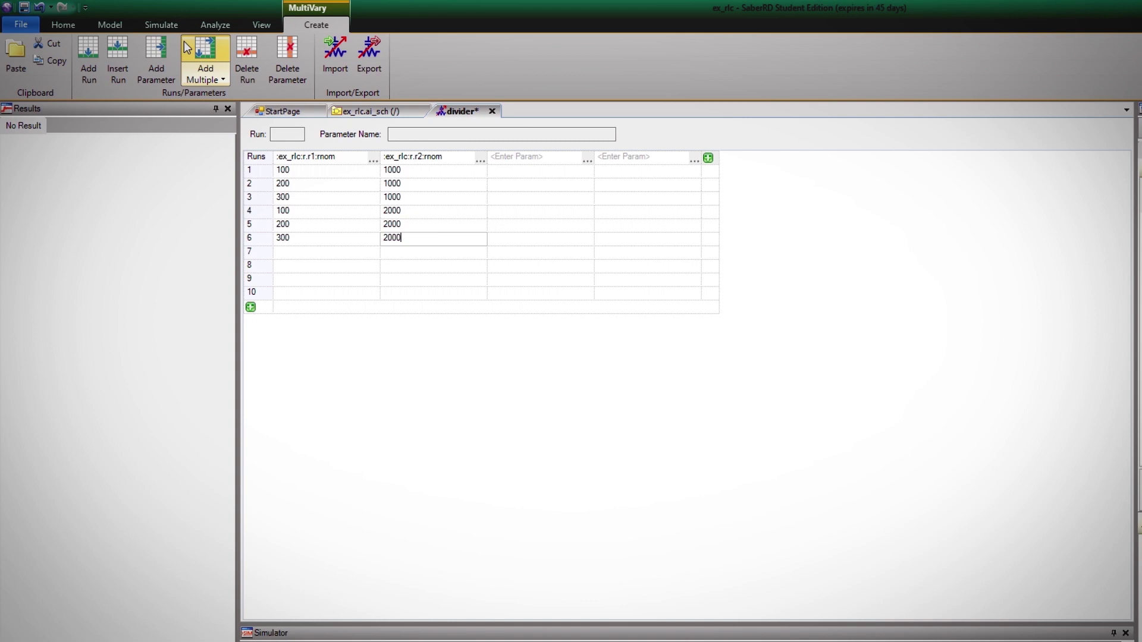
Run the divider MultiVary simulation and plot dB(vout) and Phase(vout) for all six runs in Graph2
{"action": "left_click", "coordinate": [167, 25]}
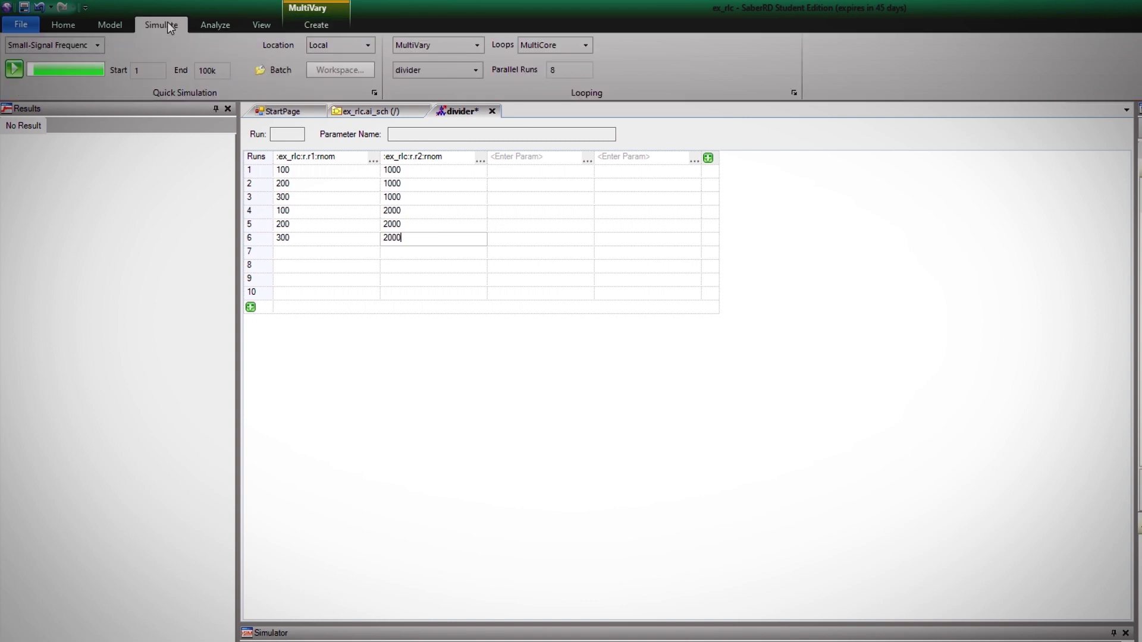
{"action": "left_click", "coordinate": [15, 69]}
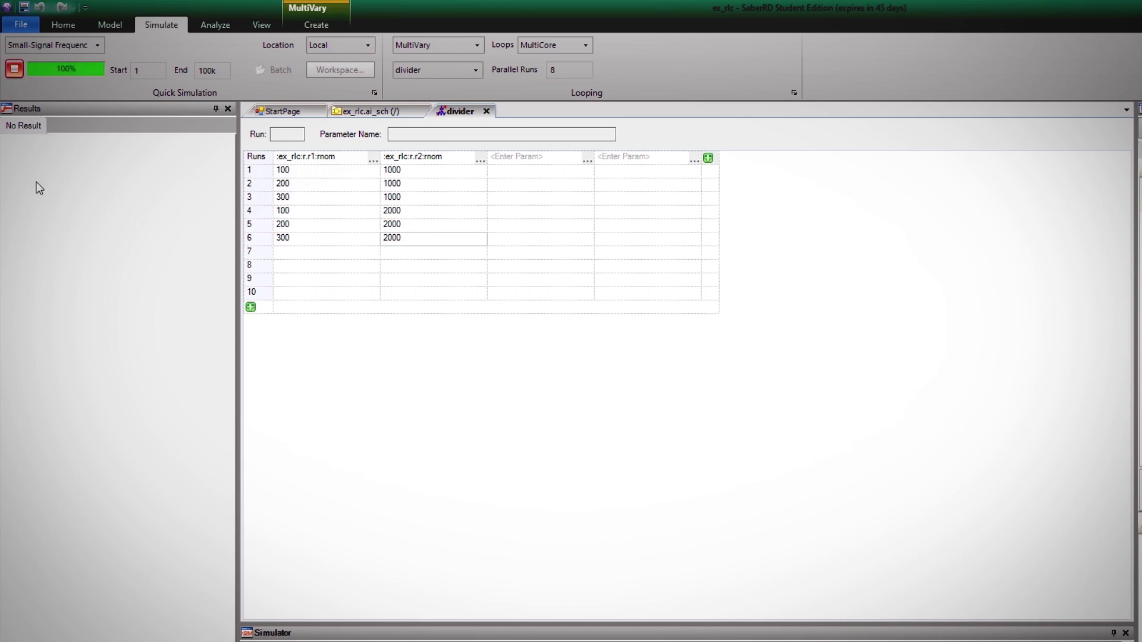
{"action": "double_click", "coordinate": [77, 224]}
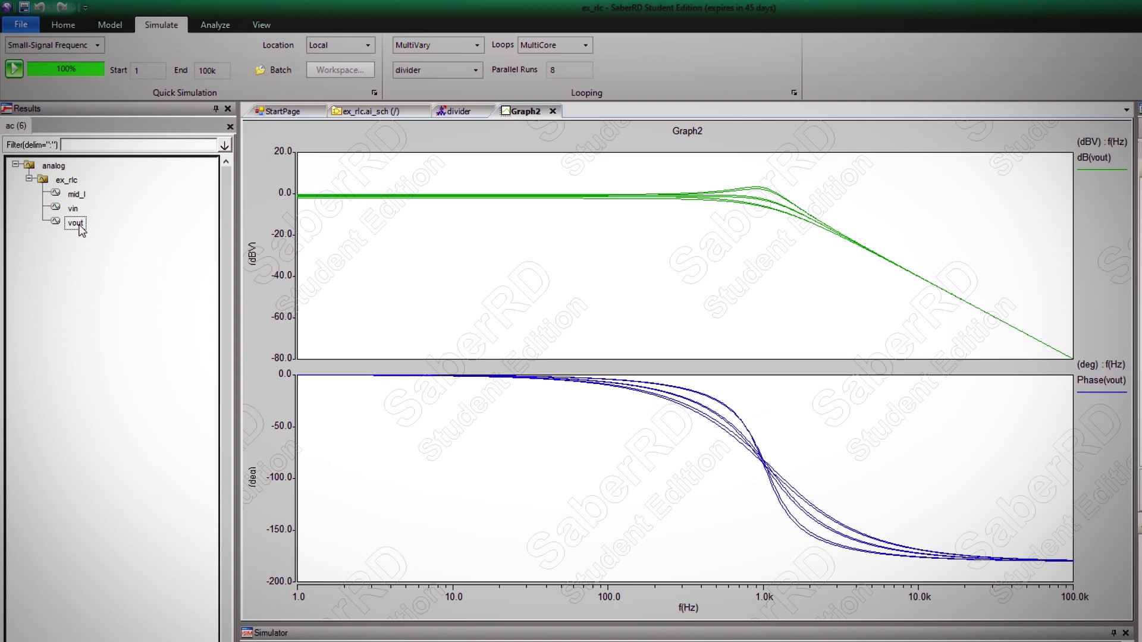
Return to the divider MultiVary run table
{"action": "left_click", "coordinate": [449, 113]}
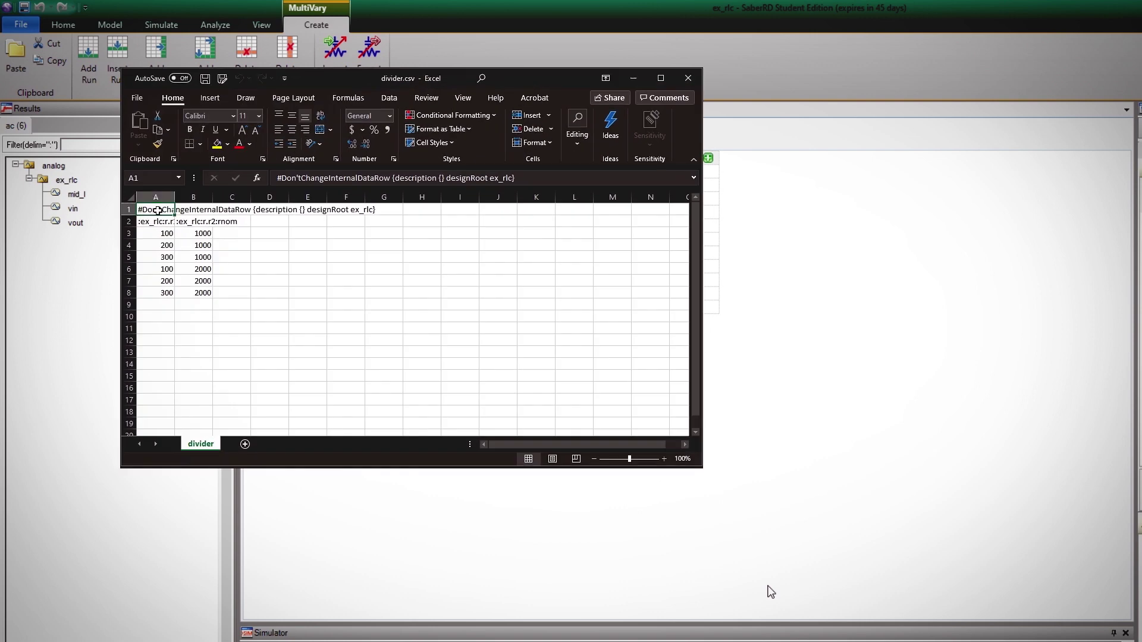
Select A3:A5, enter =a3*10 in B3, and fill that formula down to B15
{"action": "left_click_drag", "start_coordinate": [160, 234], "coordinate": [173, 376]}
{"action": "left_click", "coordinate": [194, 233]}
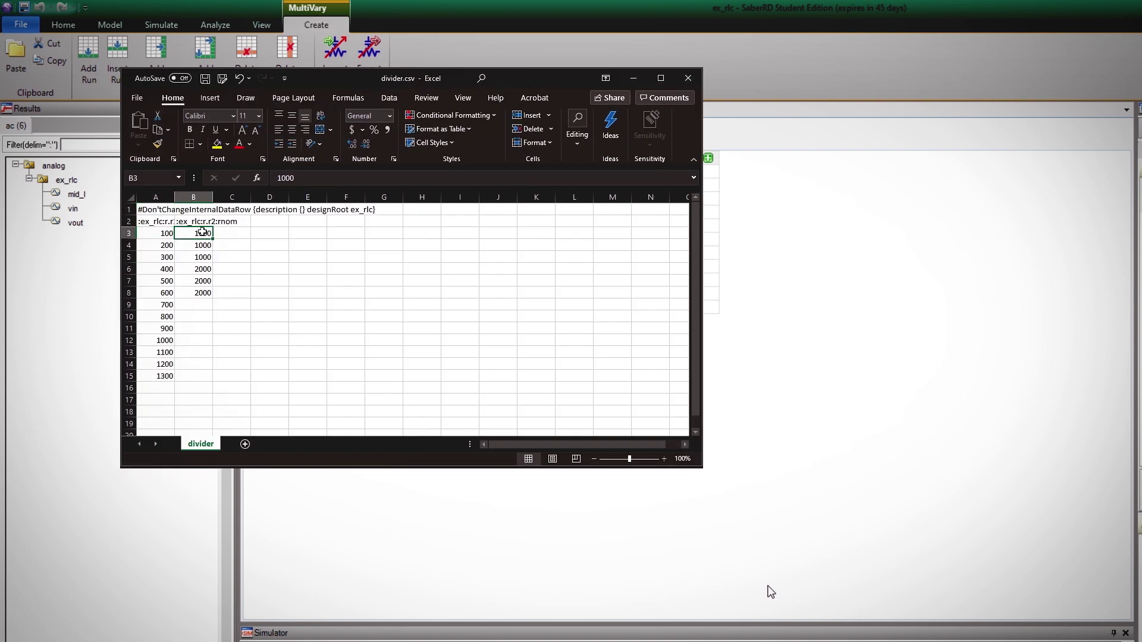
{"action": "type", "text": "=a3*10"}
{"action": "key", "text": "Return"}
{"action": "left_click", "coordinate": [203, 233]}
{"action": "left_click_drag", "start_coordinate": [213, 239], "coordinate": [212, 376]}
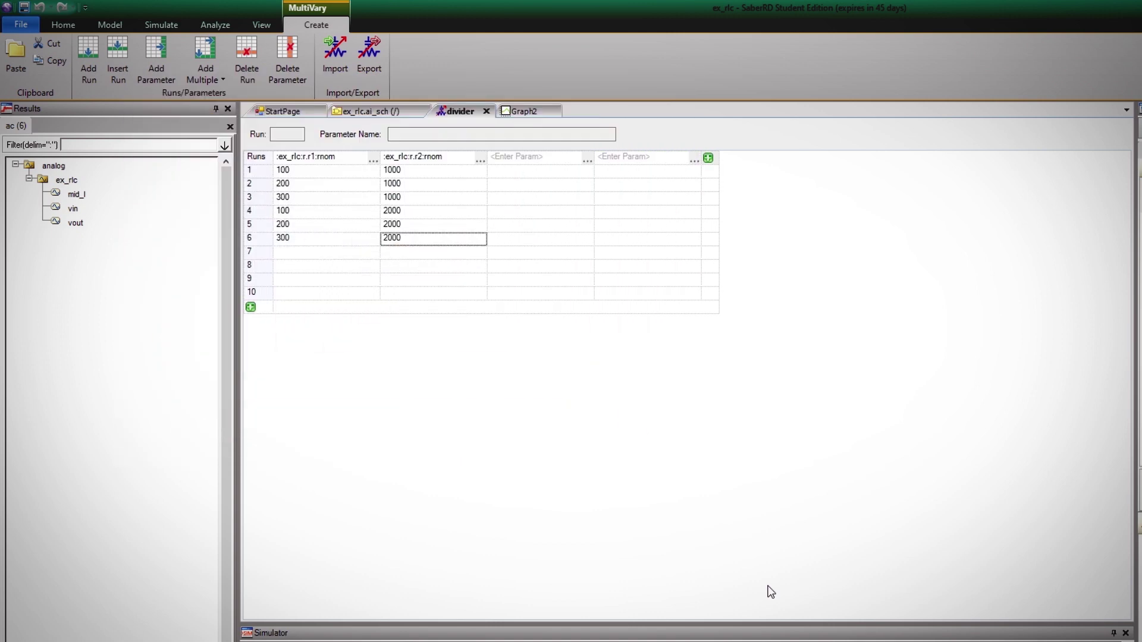
Import the runs from divider_new.csv into the divider MultiVary set
{"action": "left_click", "coordinate": [330, 59]}
{"action": "left_click", "coordinate": [286, 353]}
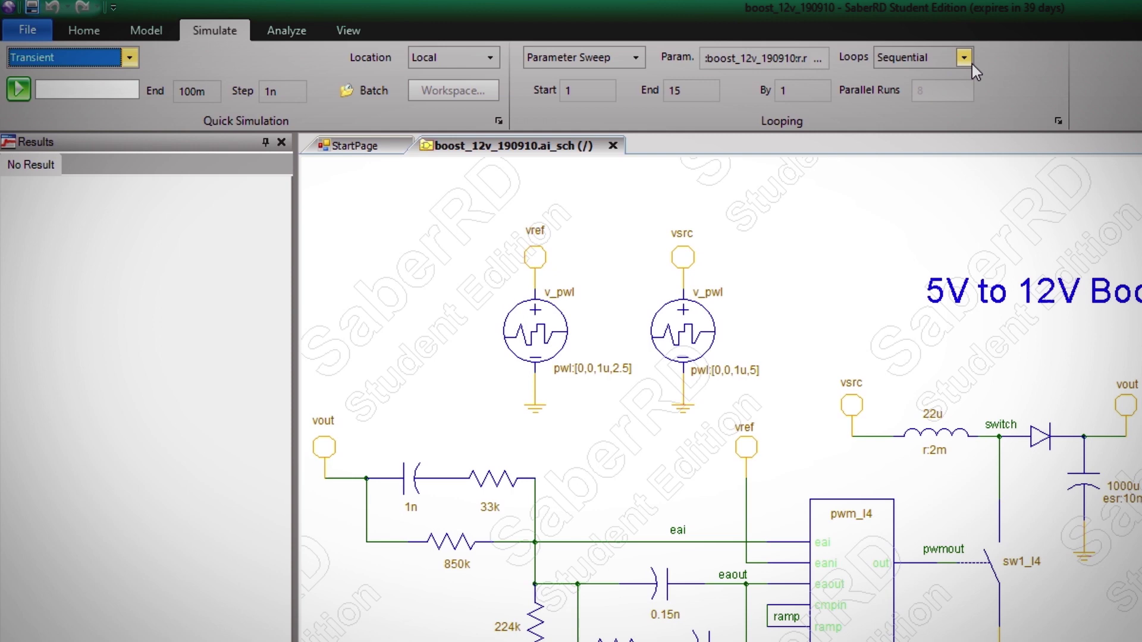
Switch looping to MultiCore with 4 parallel runs and start the boost converter sweep
{"action": "left_click", "coordinate": [969, 63]}
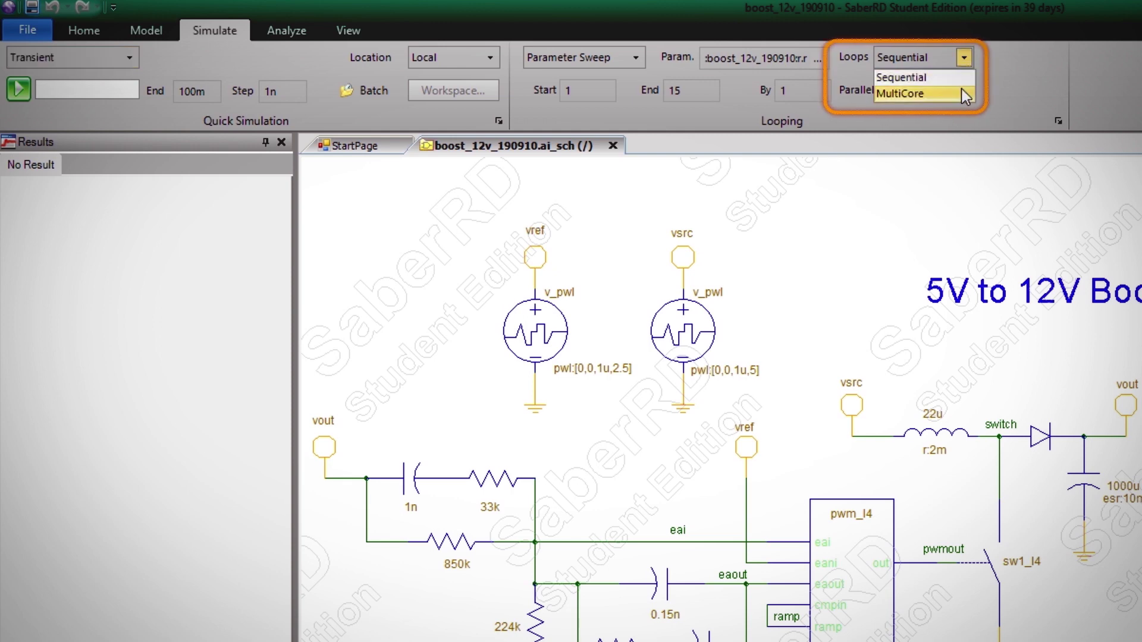
{"action": "left_click", "coordinate": [928, 93]}
{"action": "left_click", "coordinate": [959, 92]}
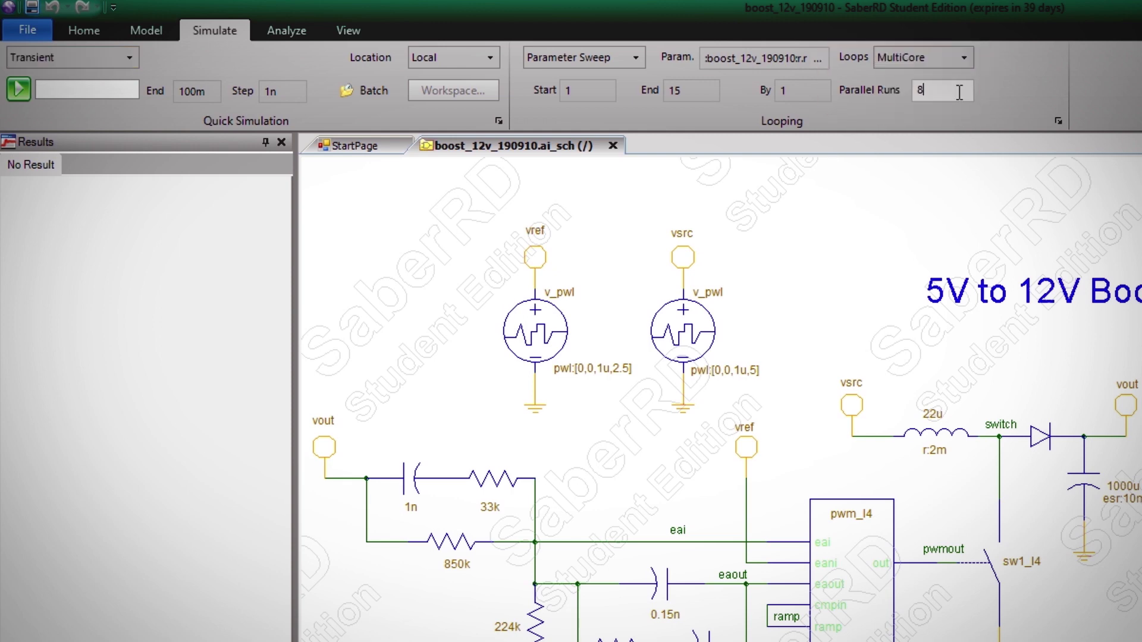
{"action": "key", "text": "BackSpace"}
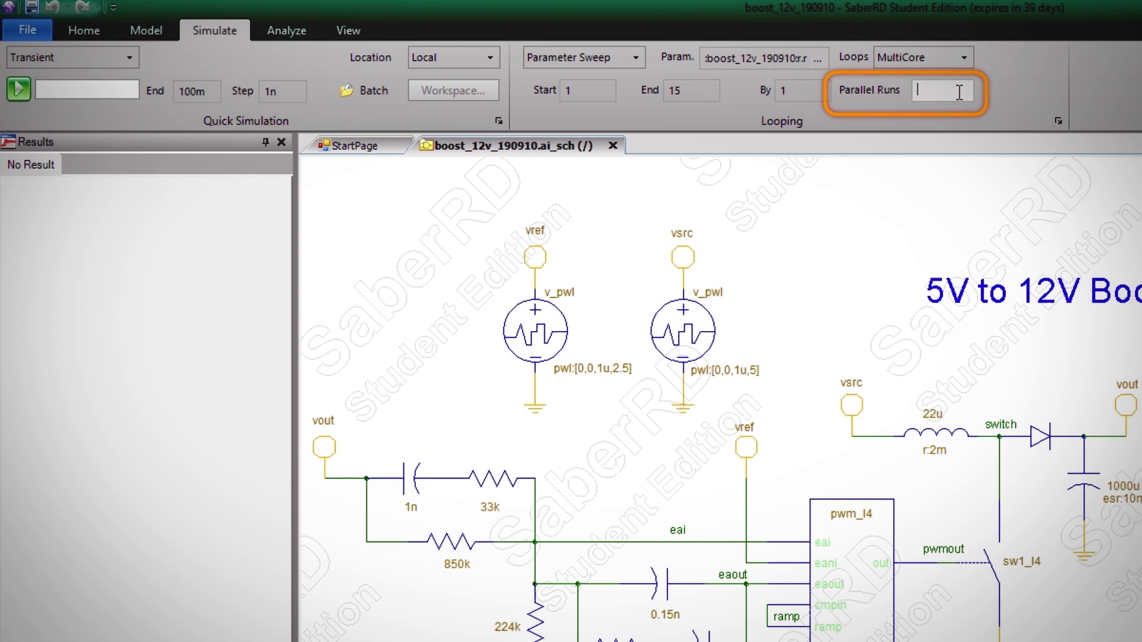
{"action": "type", "text": "4"}
{"action": "left_click", "coordinate": [19, 89]}
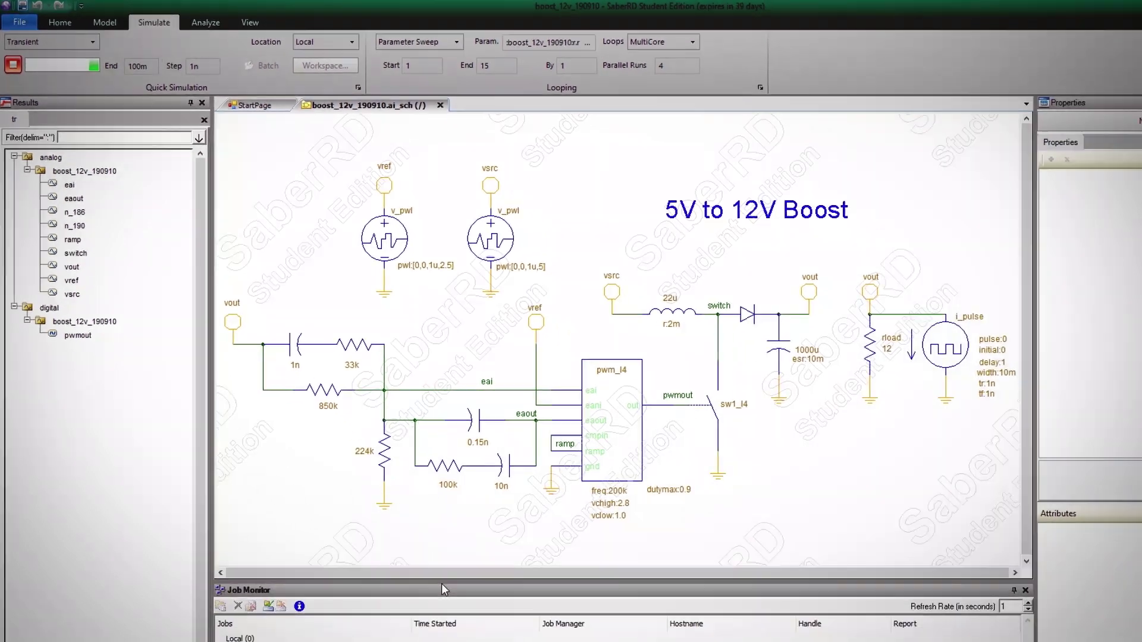
Enlarge the Job Monitor and expand vary_0's Running and Completed job lists
{"action": "left_click_drag", "start_coordinate": [412, 595], "coordinate": [412, 303]}
{"action": "left_click", "coordinate": [222, 384]}
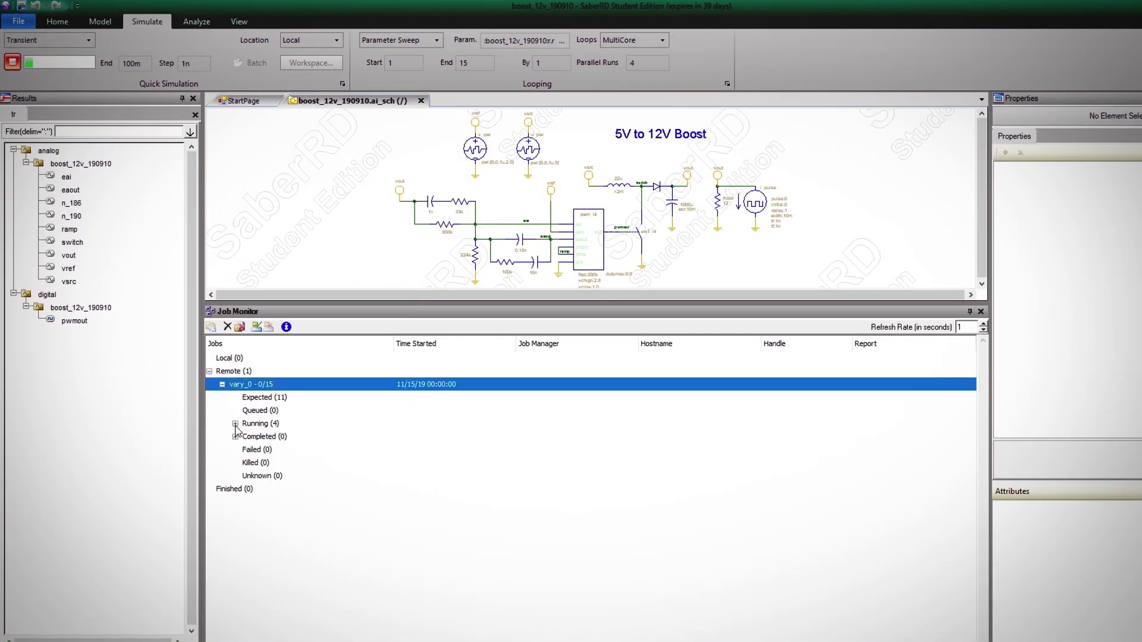
{"action": "left_click", "coordinate": [235, 423]}
{"action": "left_click", "coordinate": [235, 489]}
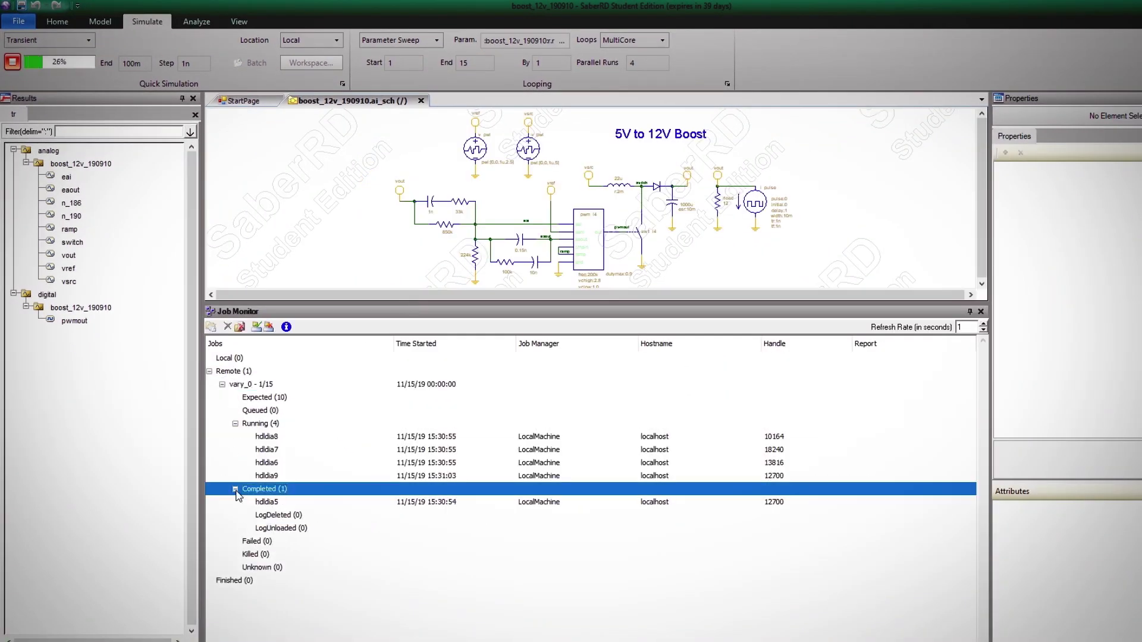